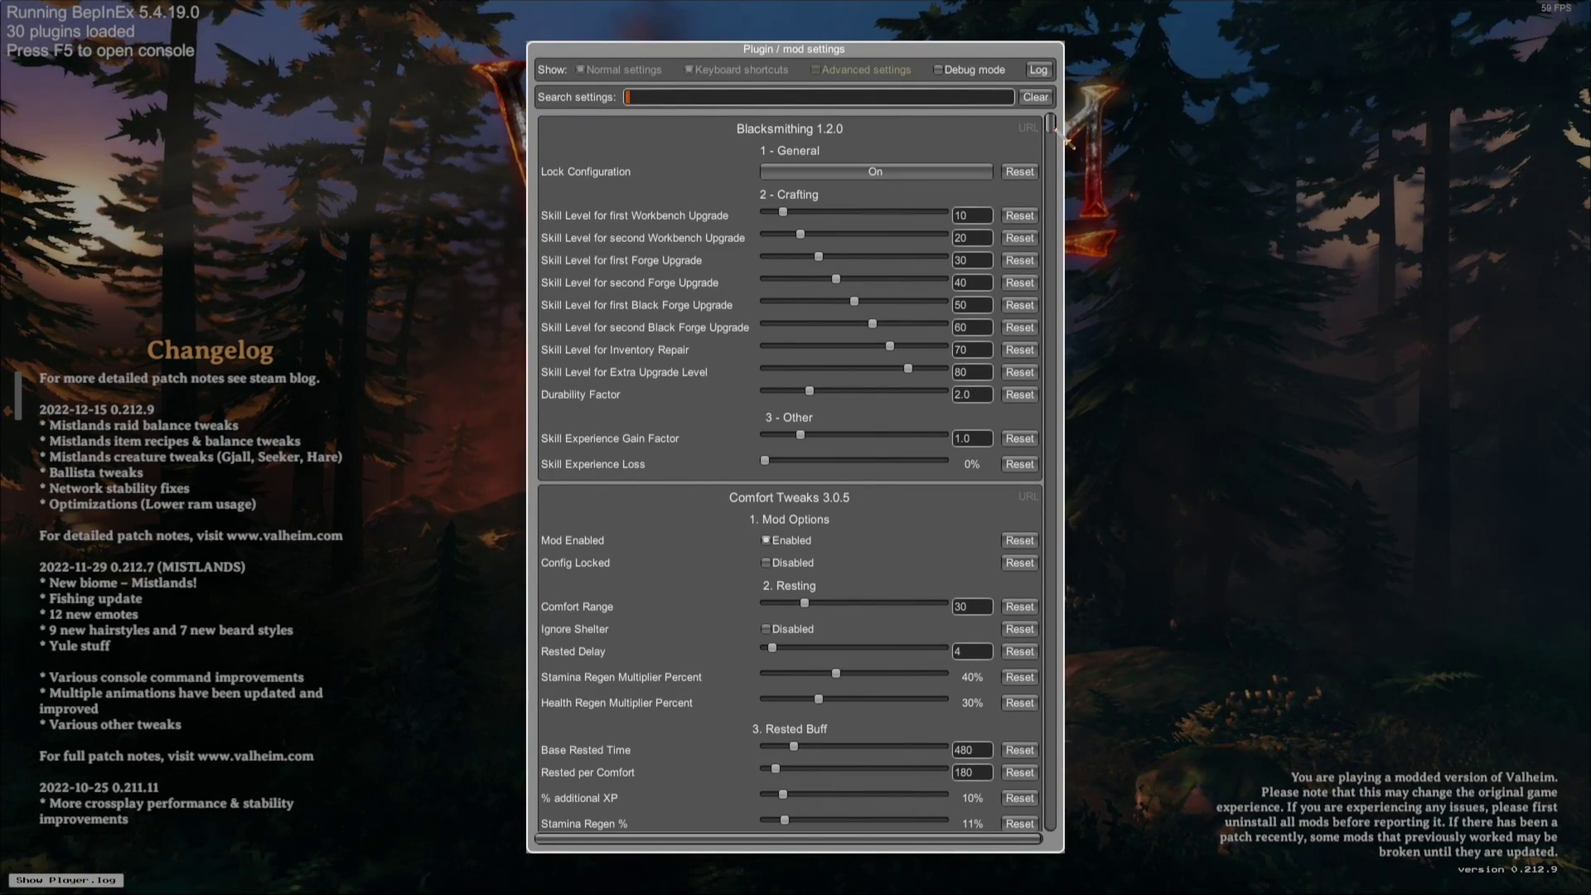
Scroll the plugin list, filter the settings by 'Storage', then clear the search.
left_click_drag(1067, 141, 1070, 174)
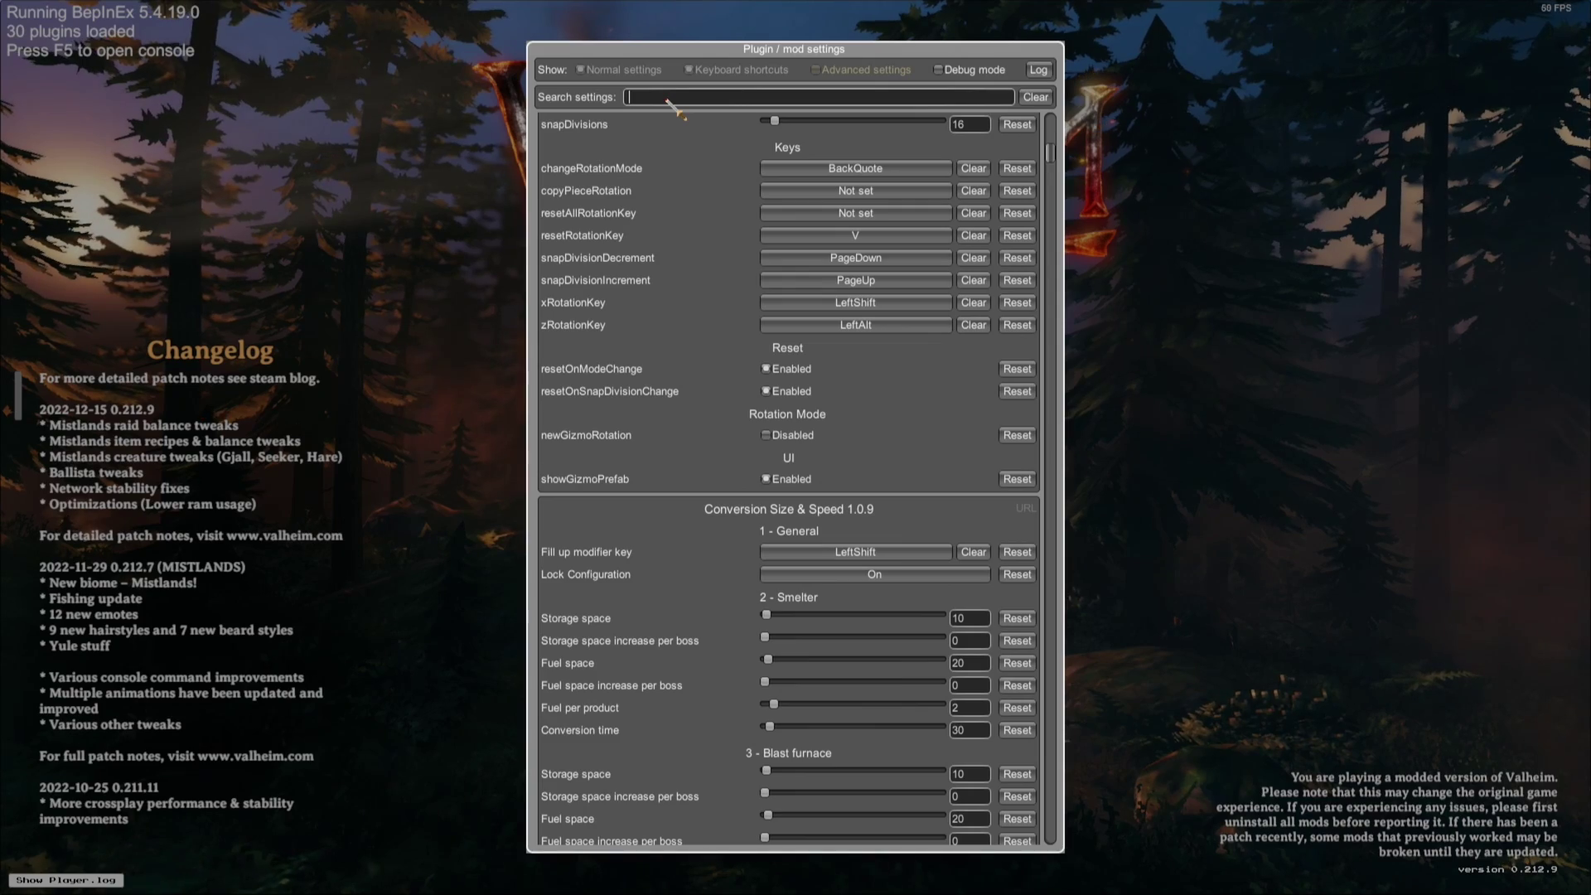
type("Storage")
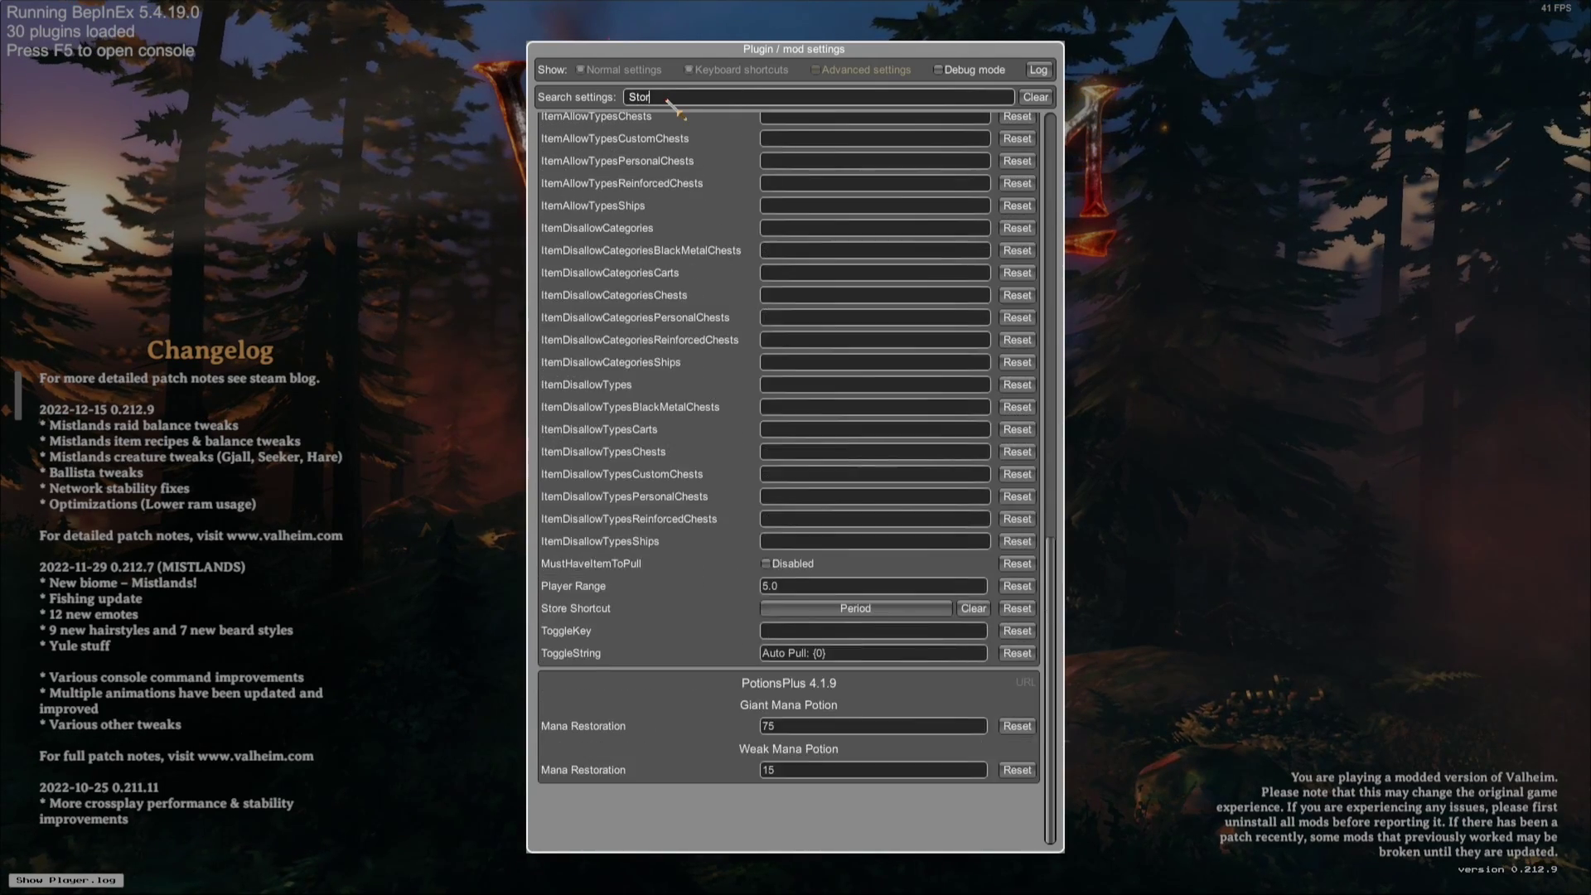
key("BackSpace")
key("BackSpace")
key("BackSpace")
key("BackSpace")
key("BackSpace")
key("BackSpace")
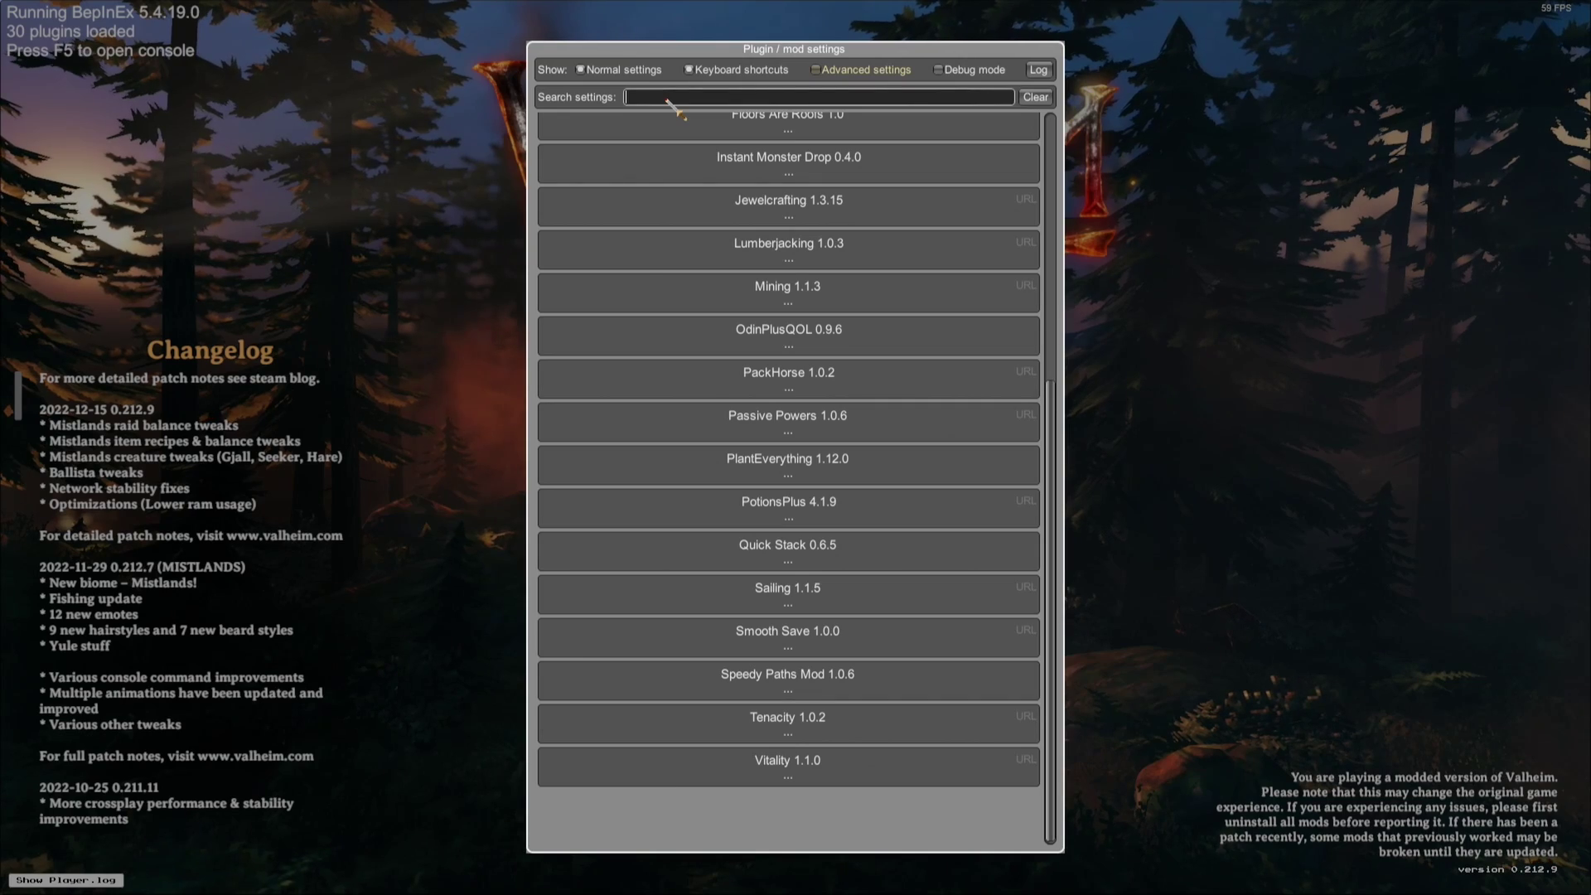
Filter by 'Config', clear it so all plugins show, then search 'Farming'.
type("Config")
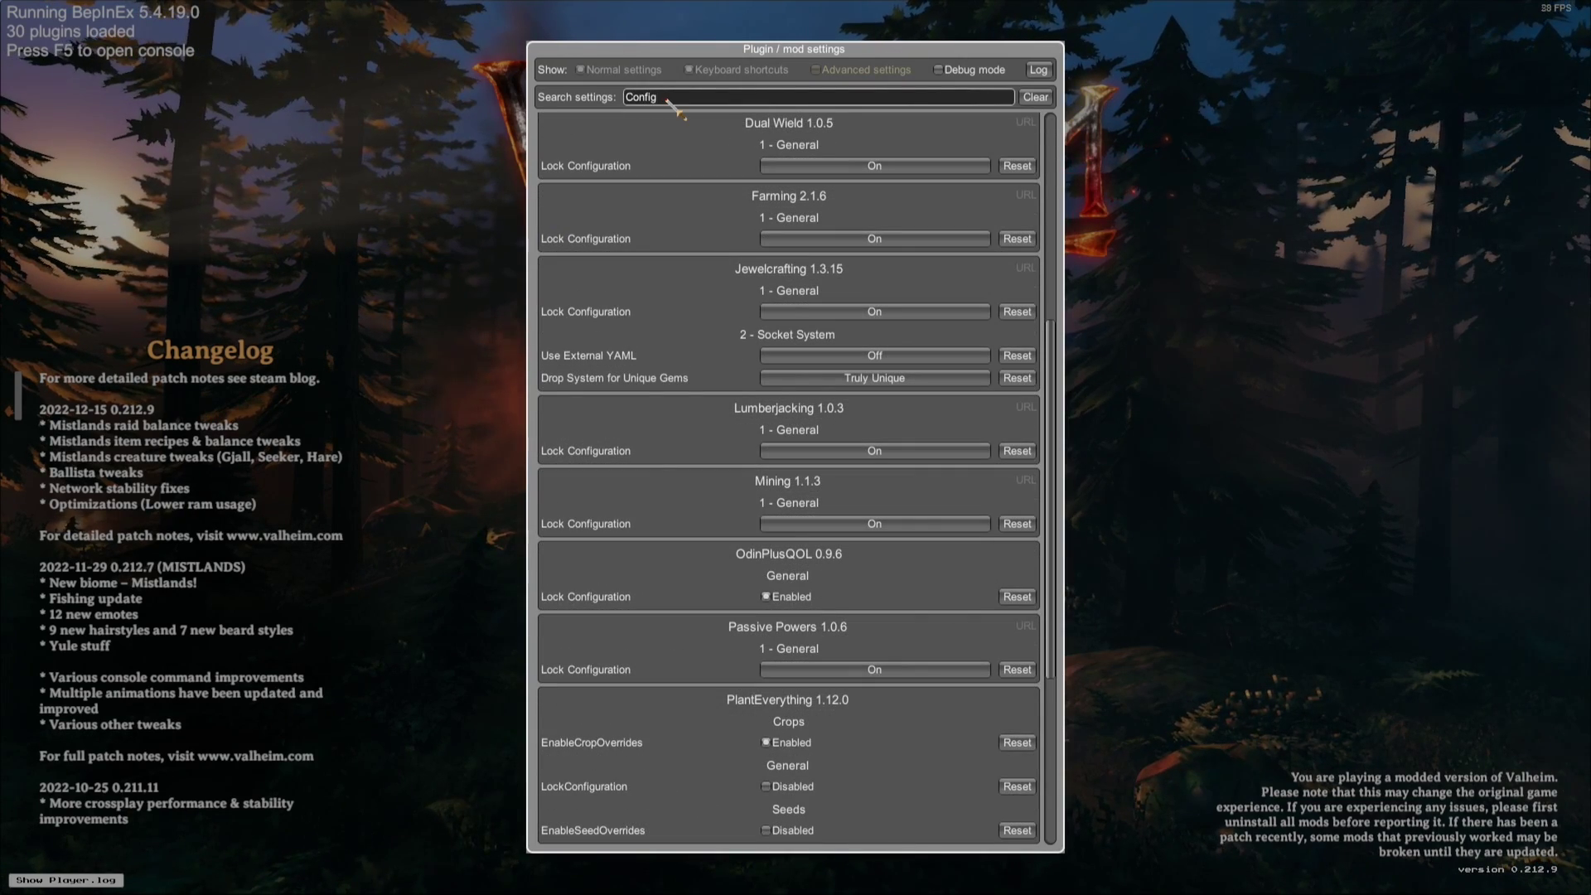
key("BackSpace")
key("BackSpace")
key("BackSpace")
key("BackSpace")
key("BackSpace")
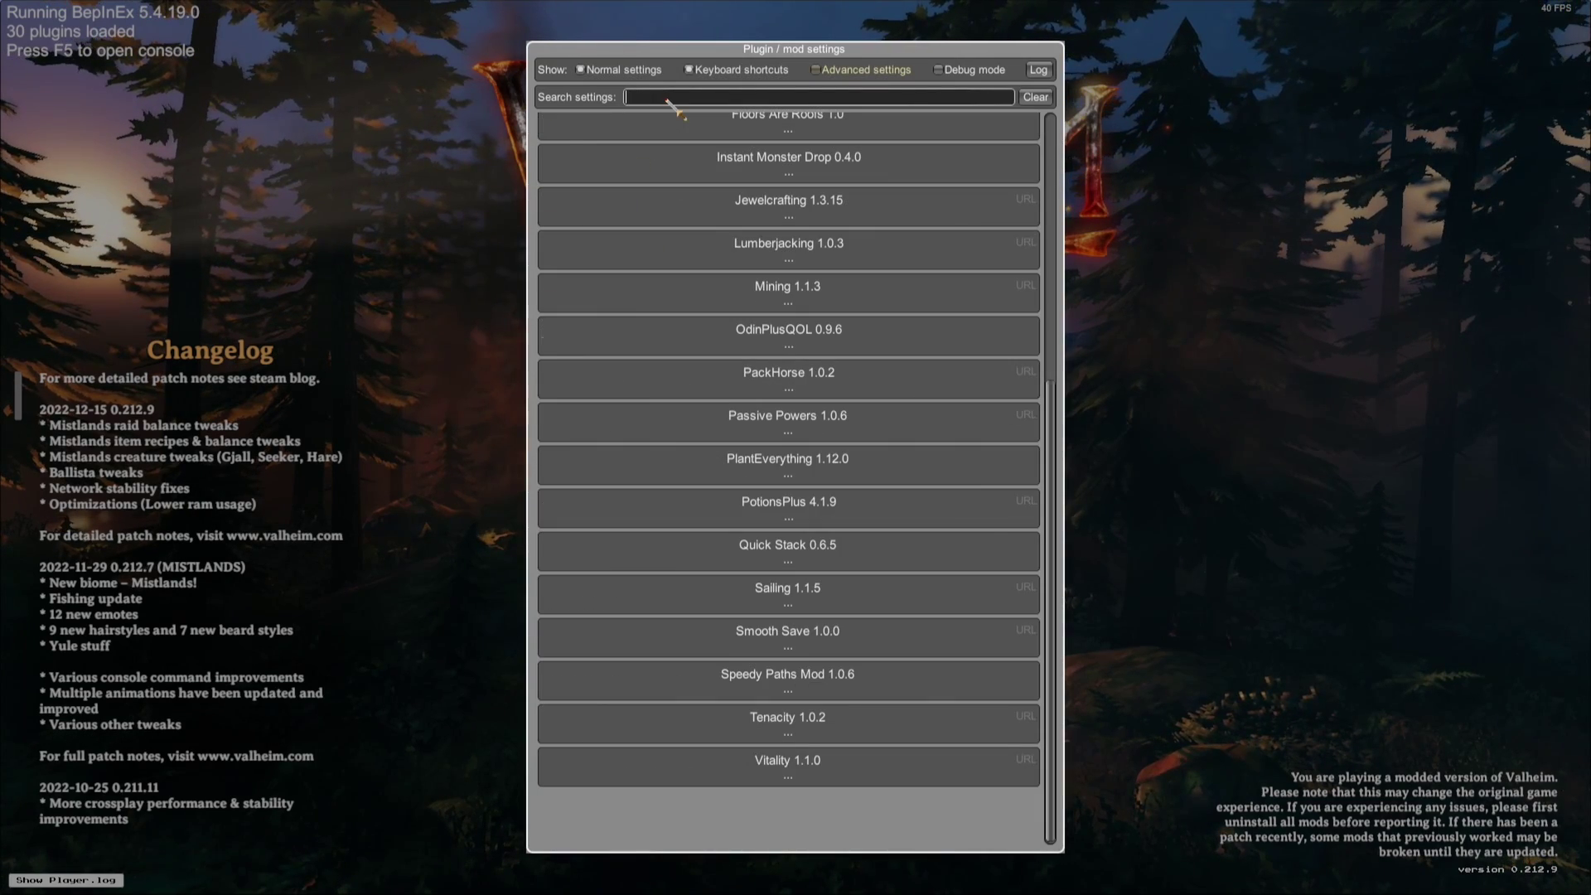
type("Farming")
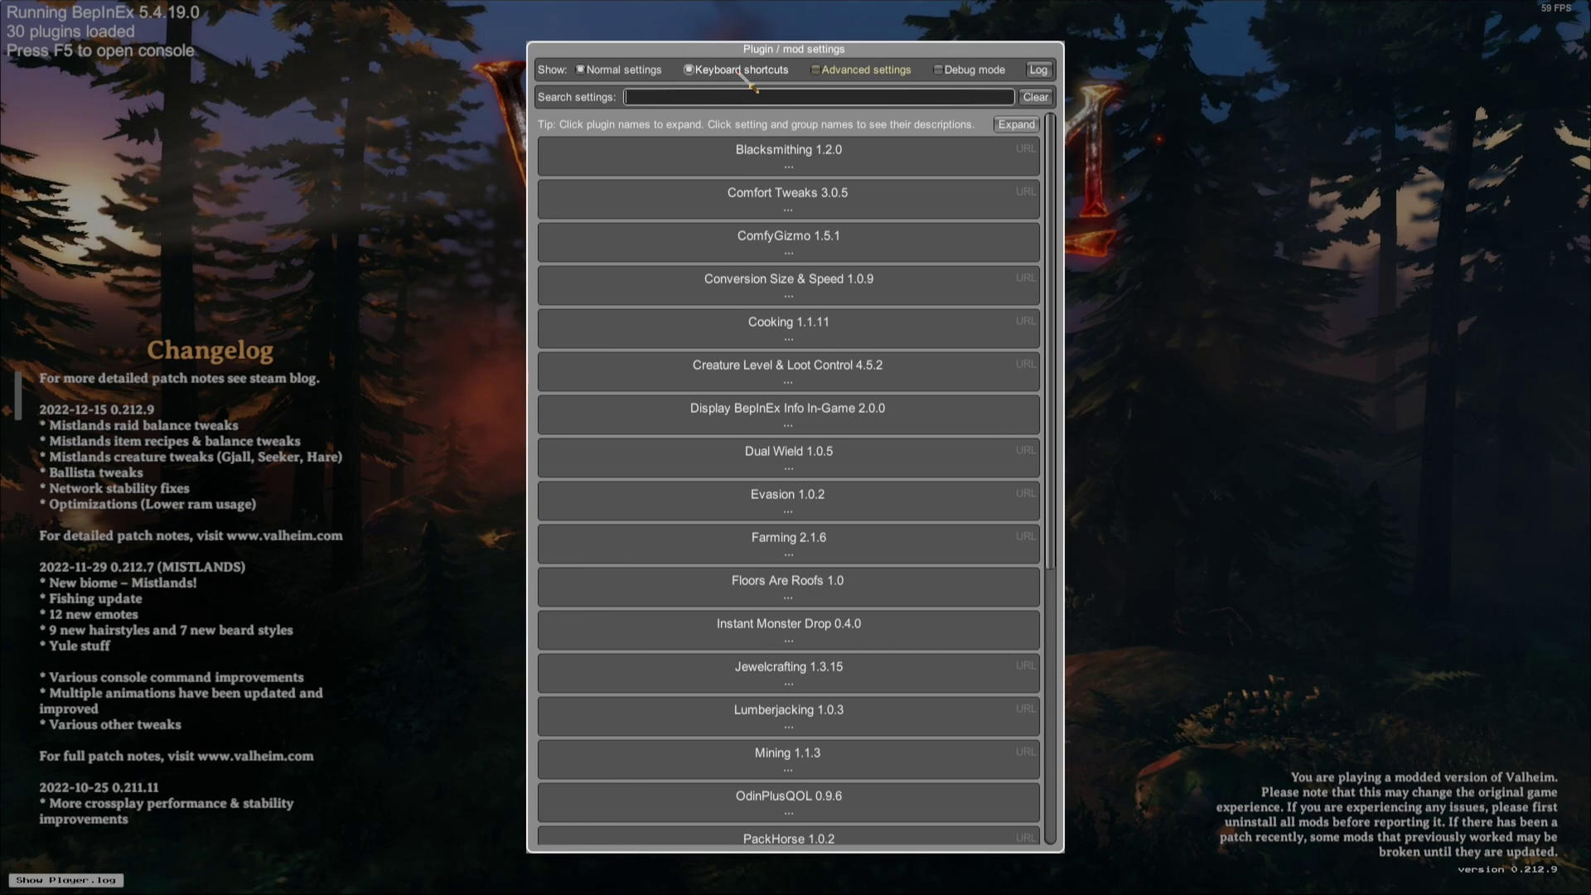
left_click(866, 73)
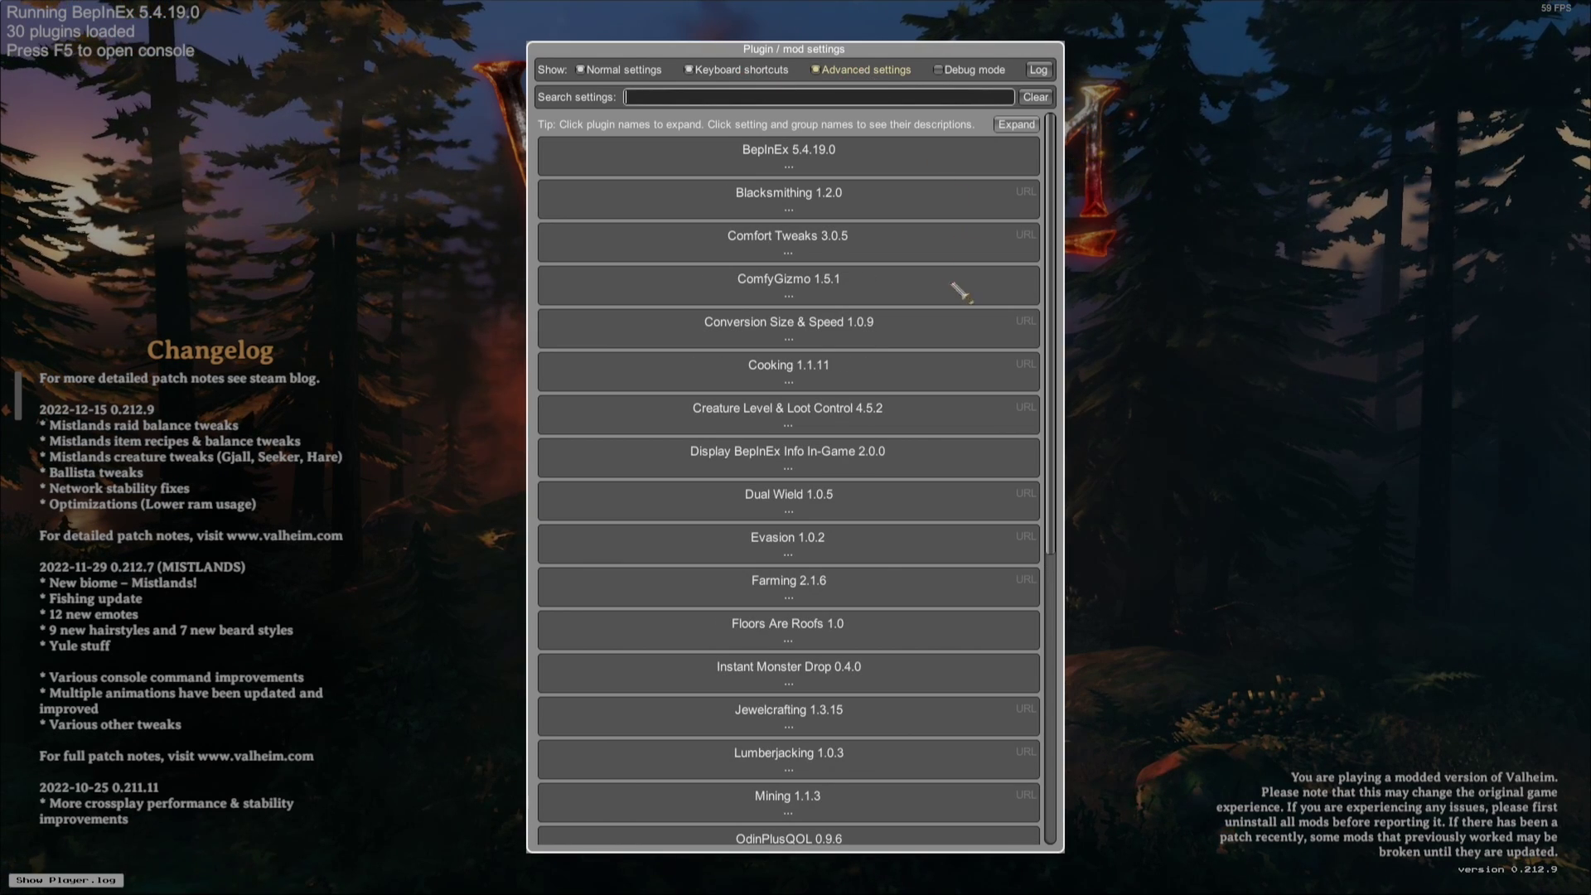
left_click(1016, 203)
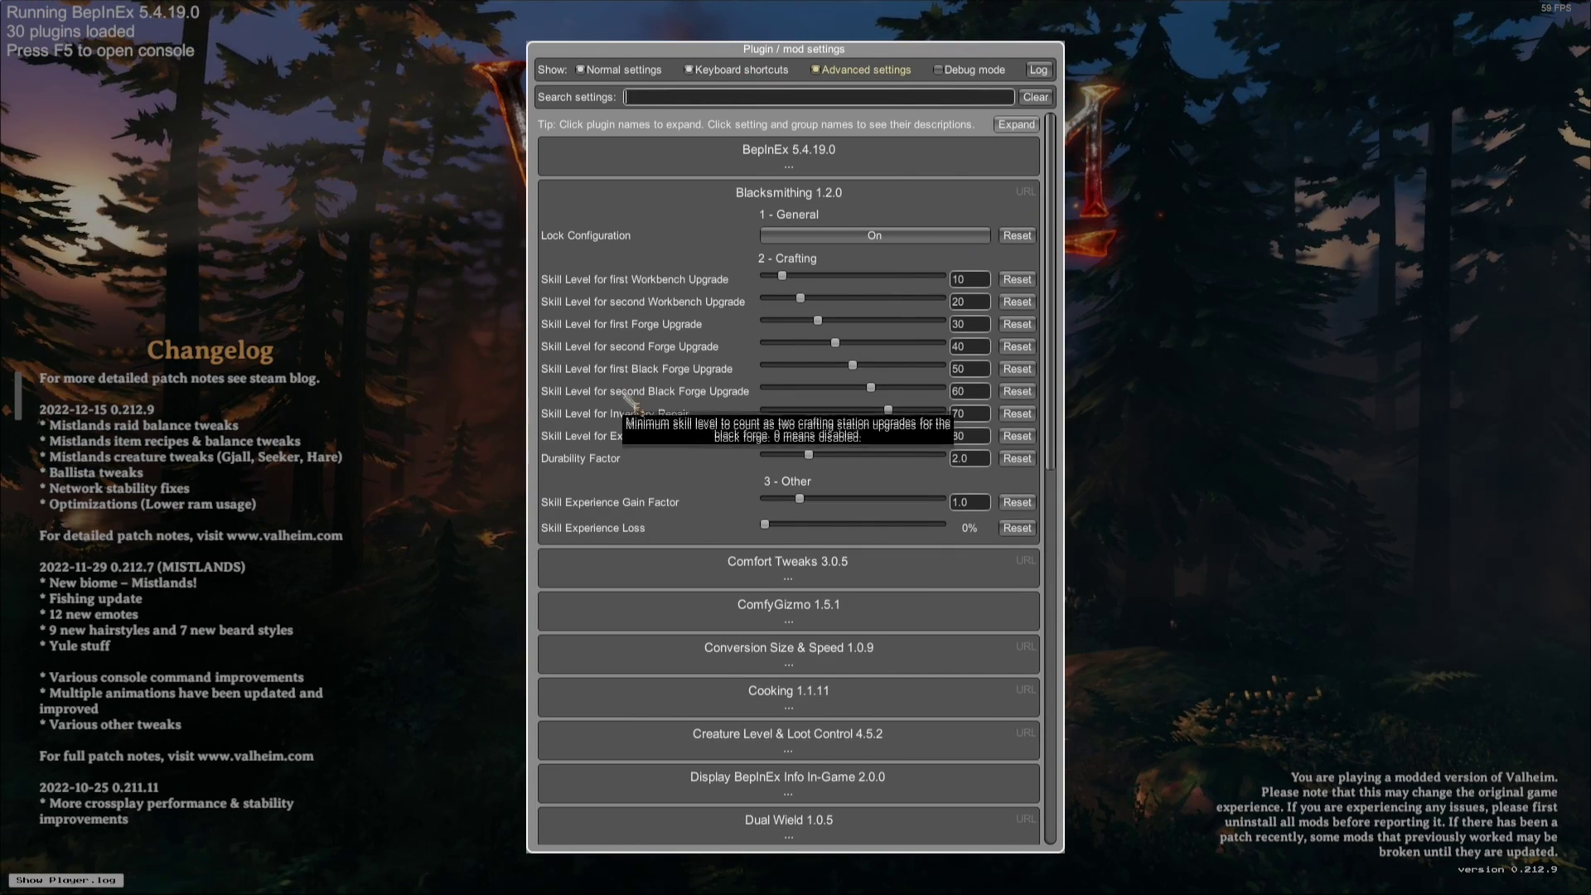
left_click(715, 198)
left_click(744, 162)
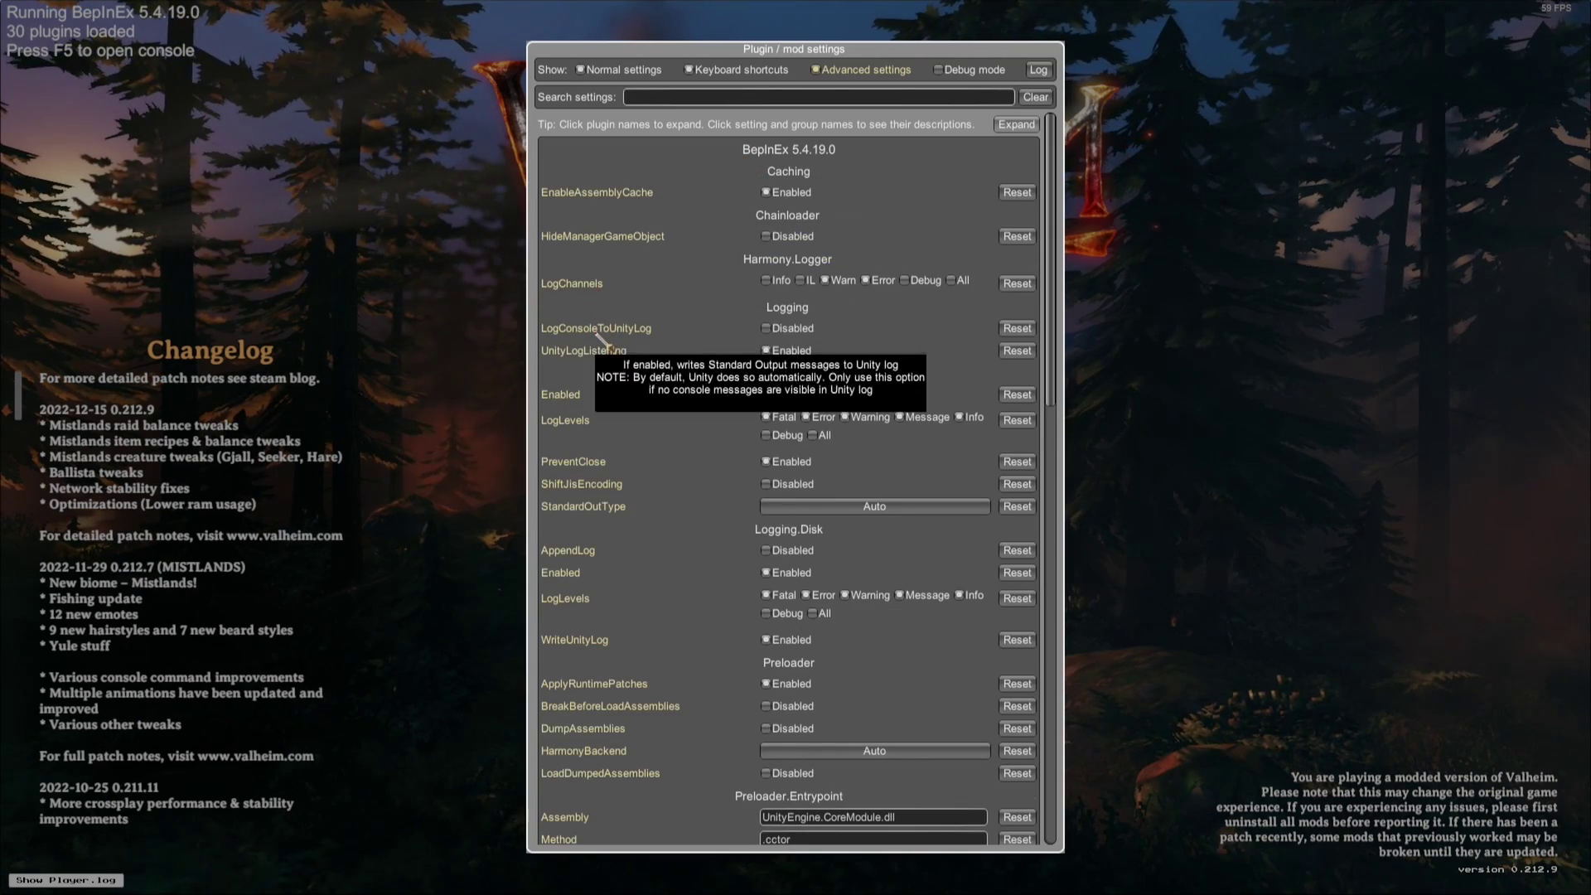
scroll(618, 498, "down", 5)
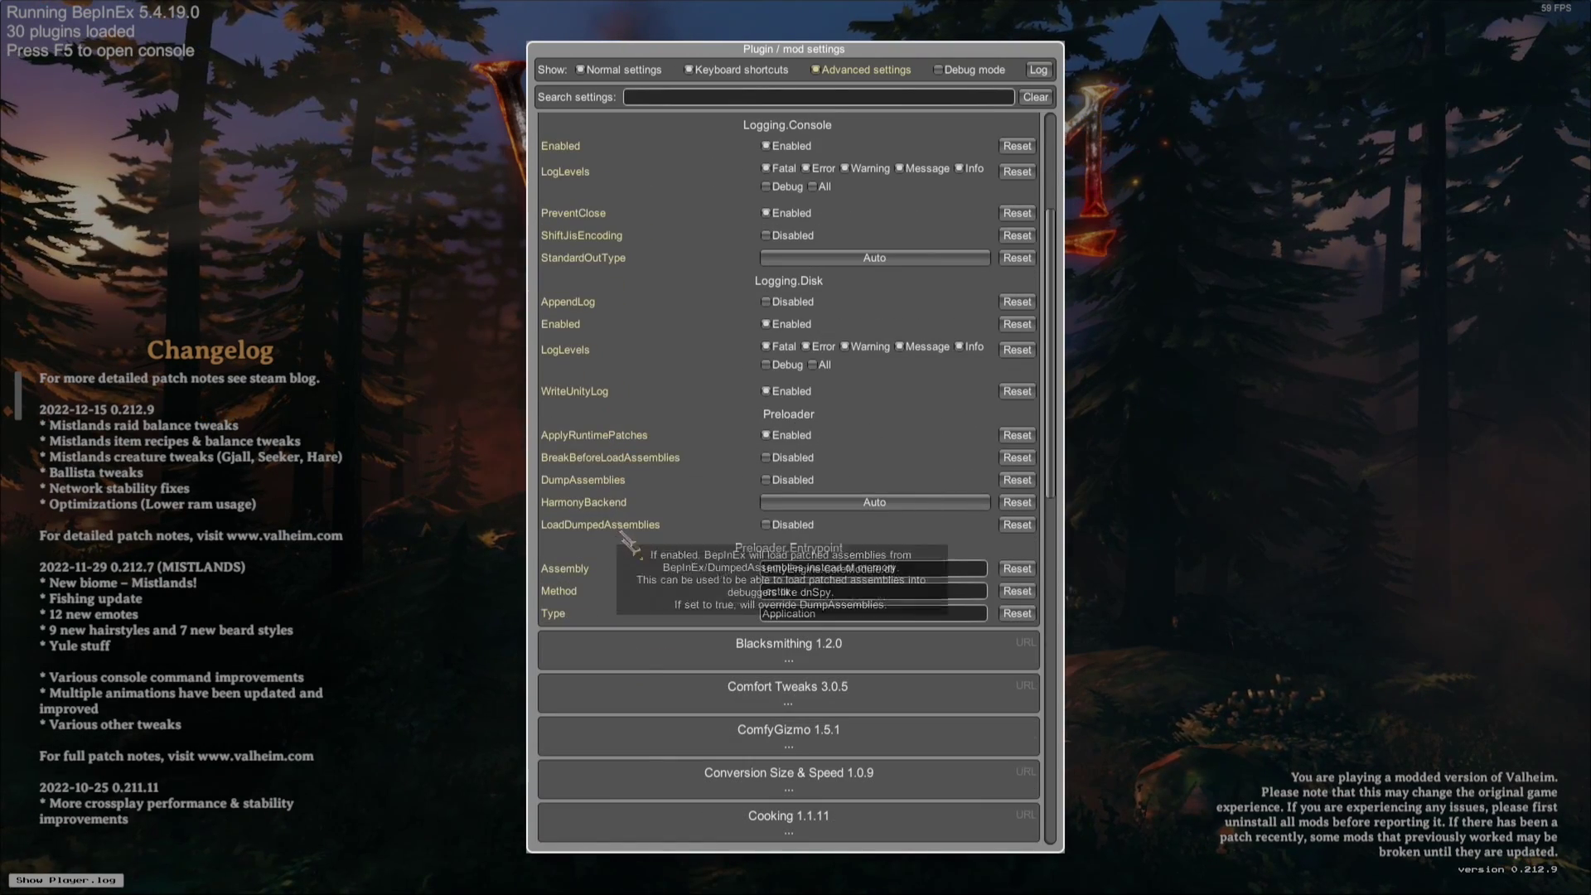
scroll(623, 537, "up", 5)
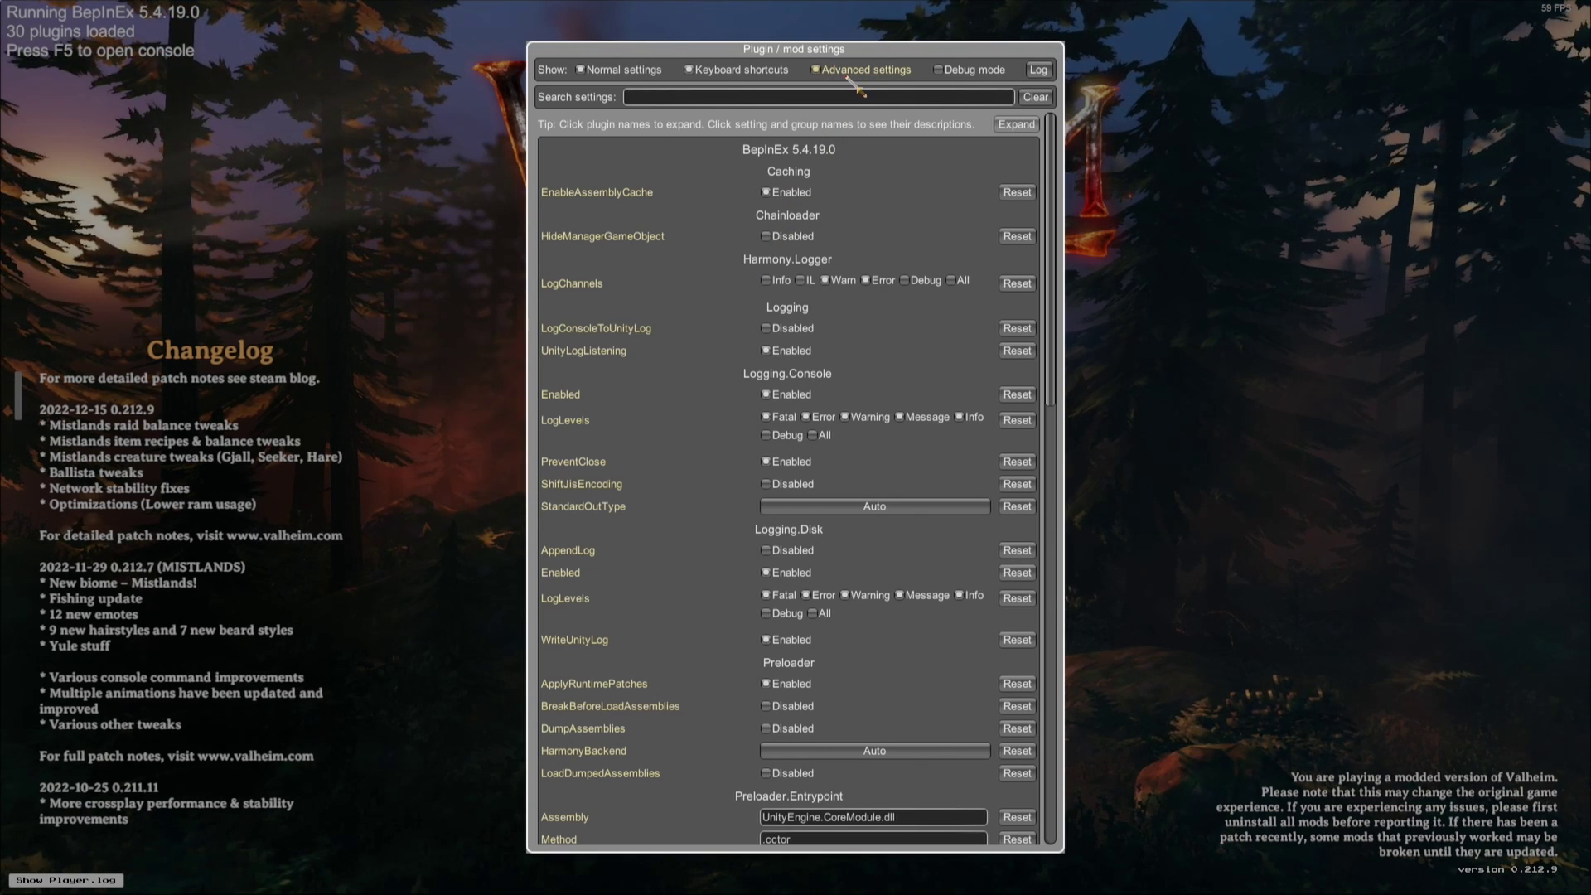
left_click(848, 73)
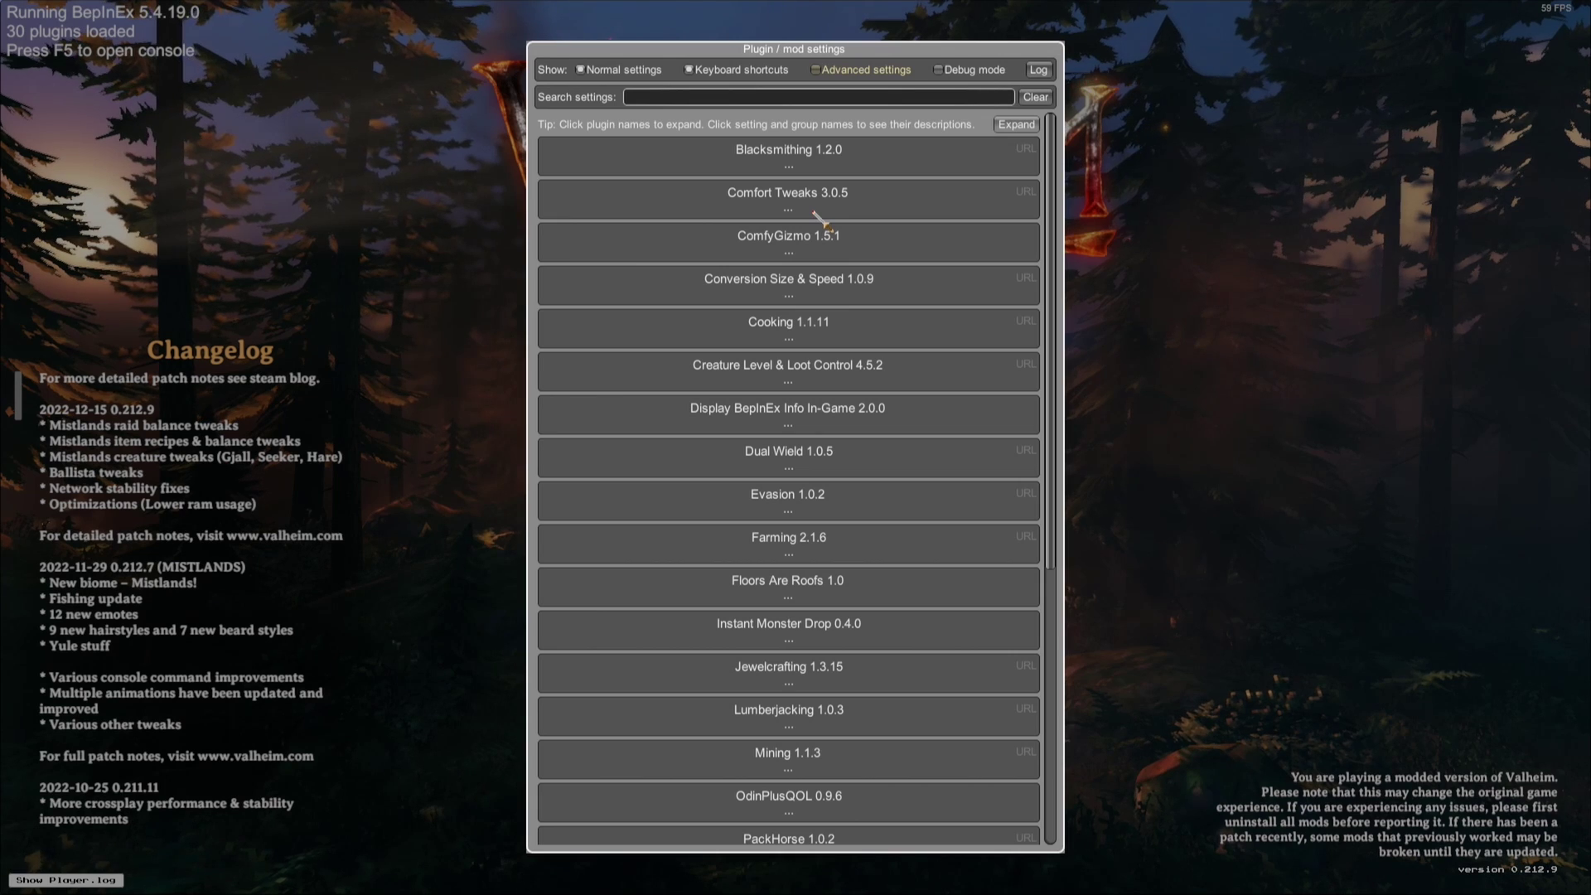
Expand Creature Level & Loot Control, raise the multiplayer HP increase, then reset it to 40.0.
scroll(820, 220, "down", 3)
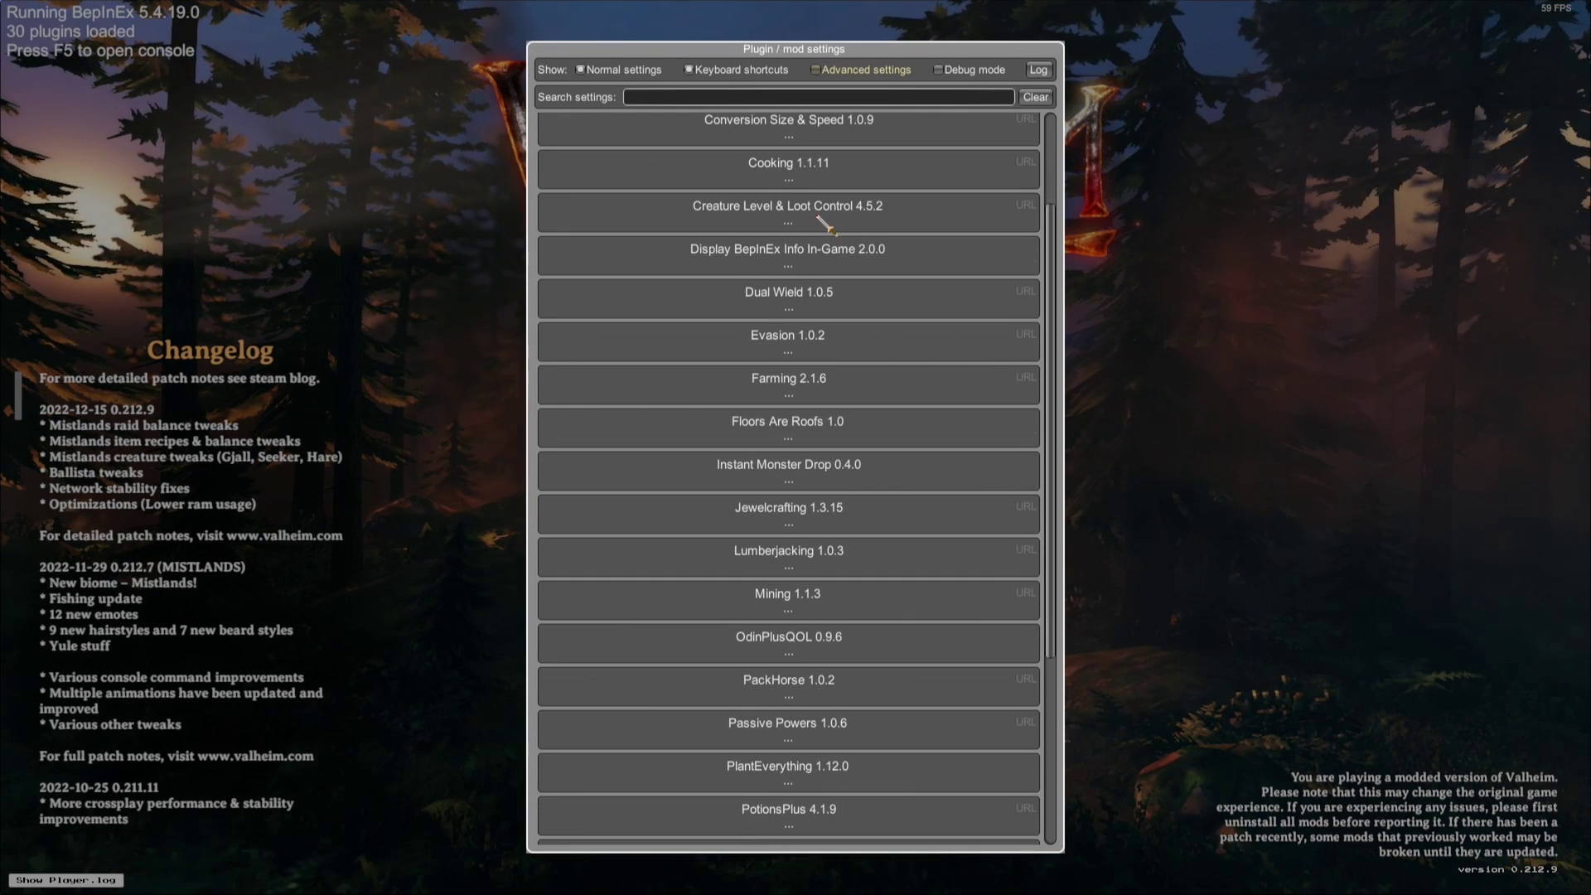
left_click(829, 221)
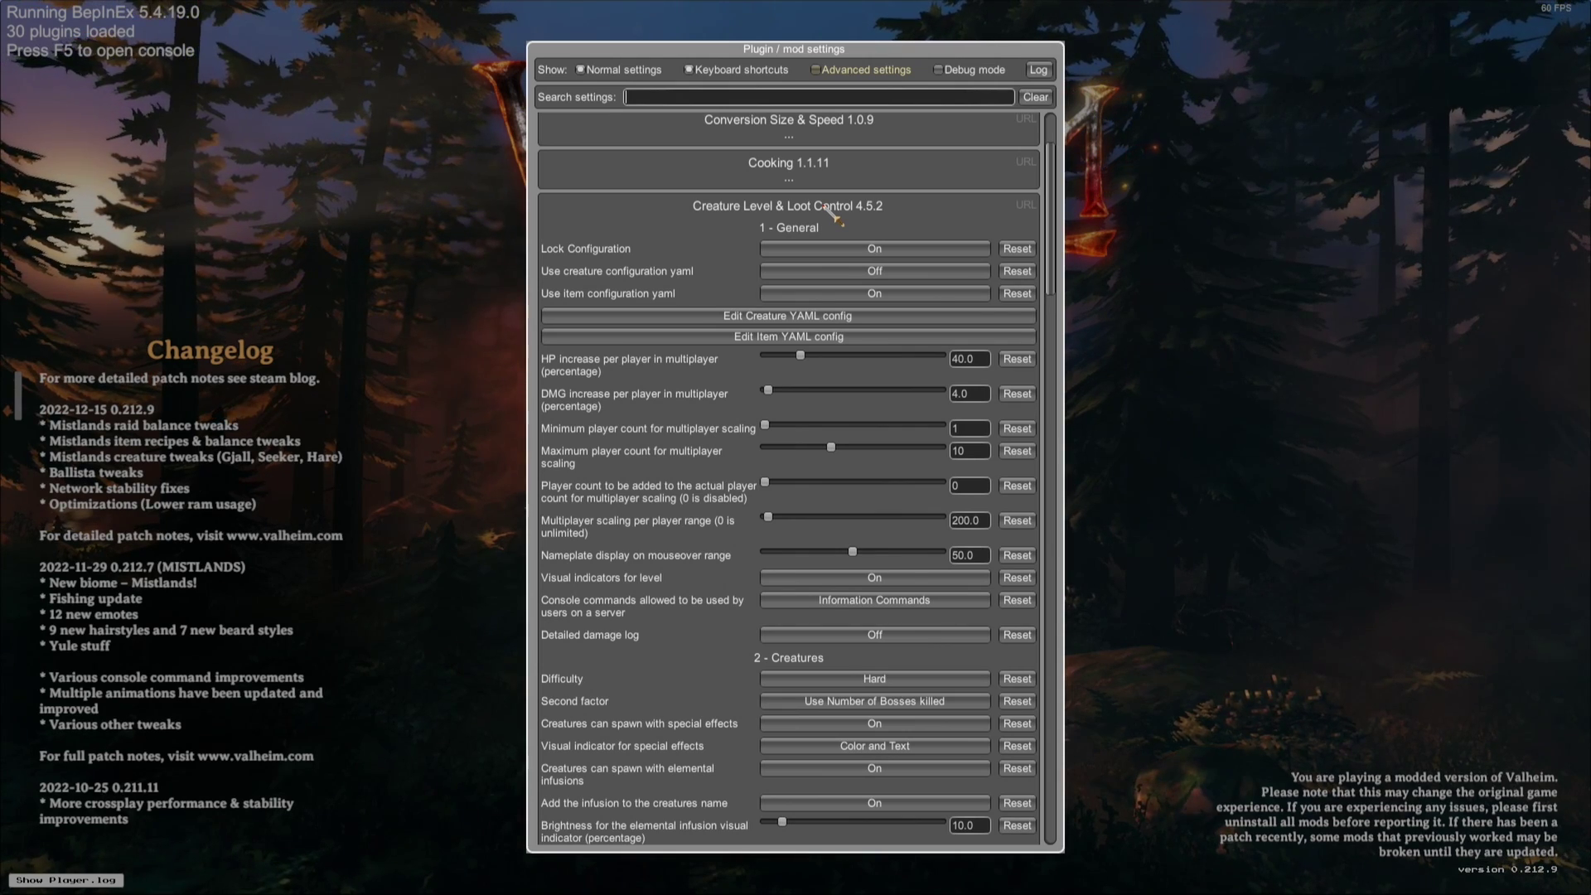
left_click_drag(1054, 202, 1055, 222)
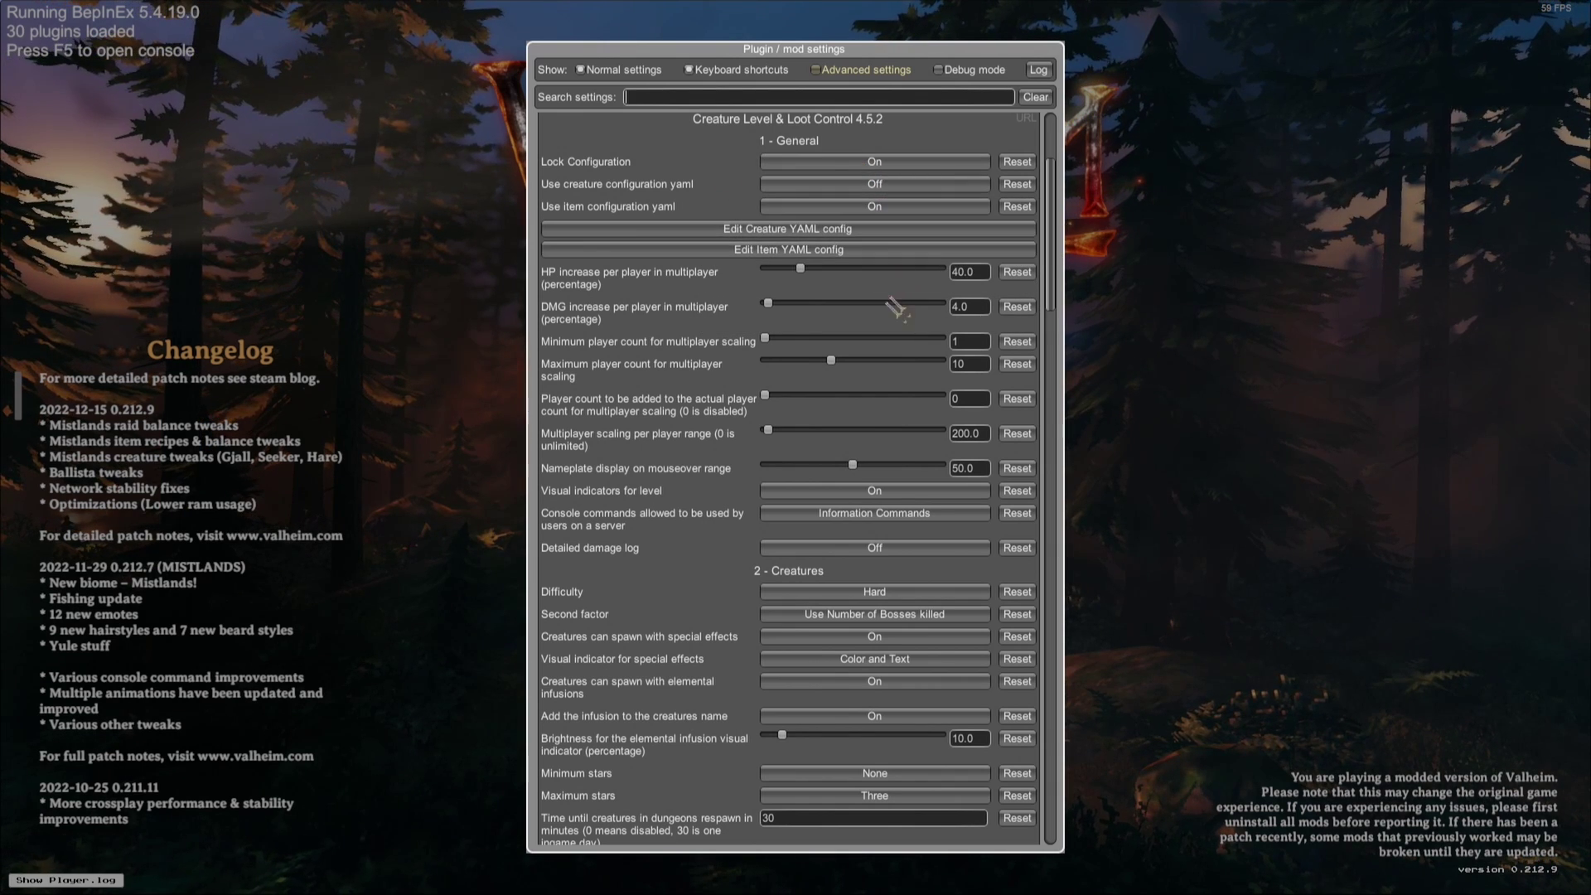
mouse_move(800, 269)
left_mouse_down()
mouse_move(821, 269)
mouse_move(807, 269)
left_mouse_up()
left_click(1016, 278)
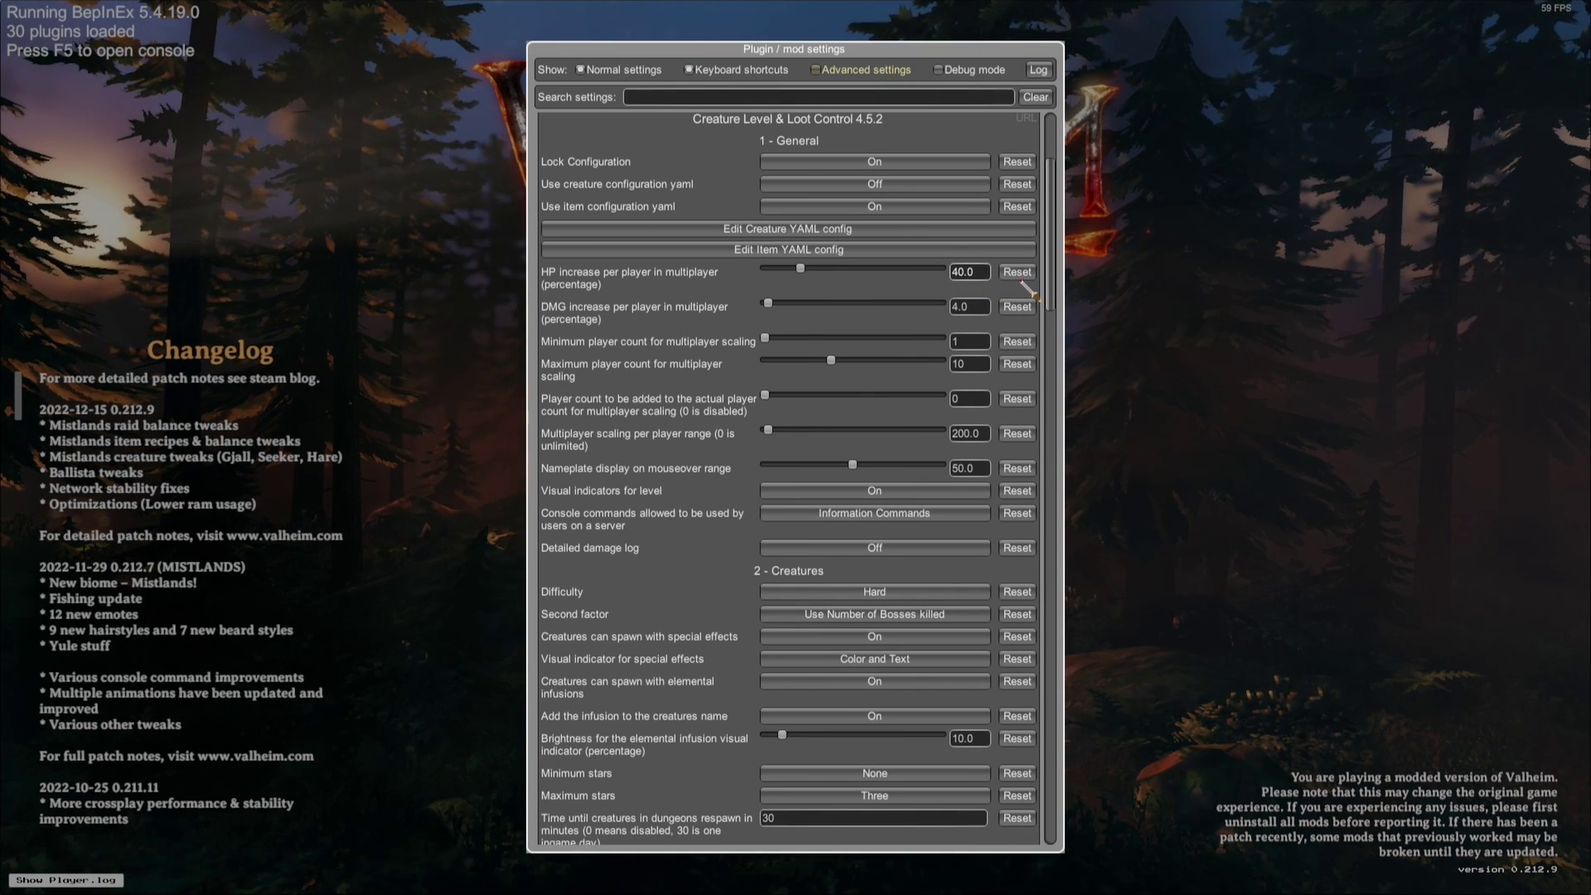
Keep Visual indicators for level at On and select the camps respawn time value 30.
left_click(864, 491)
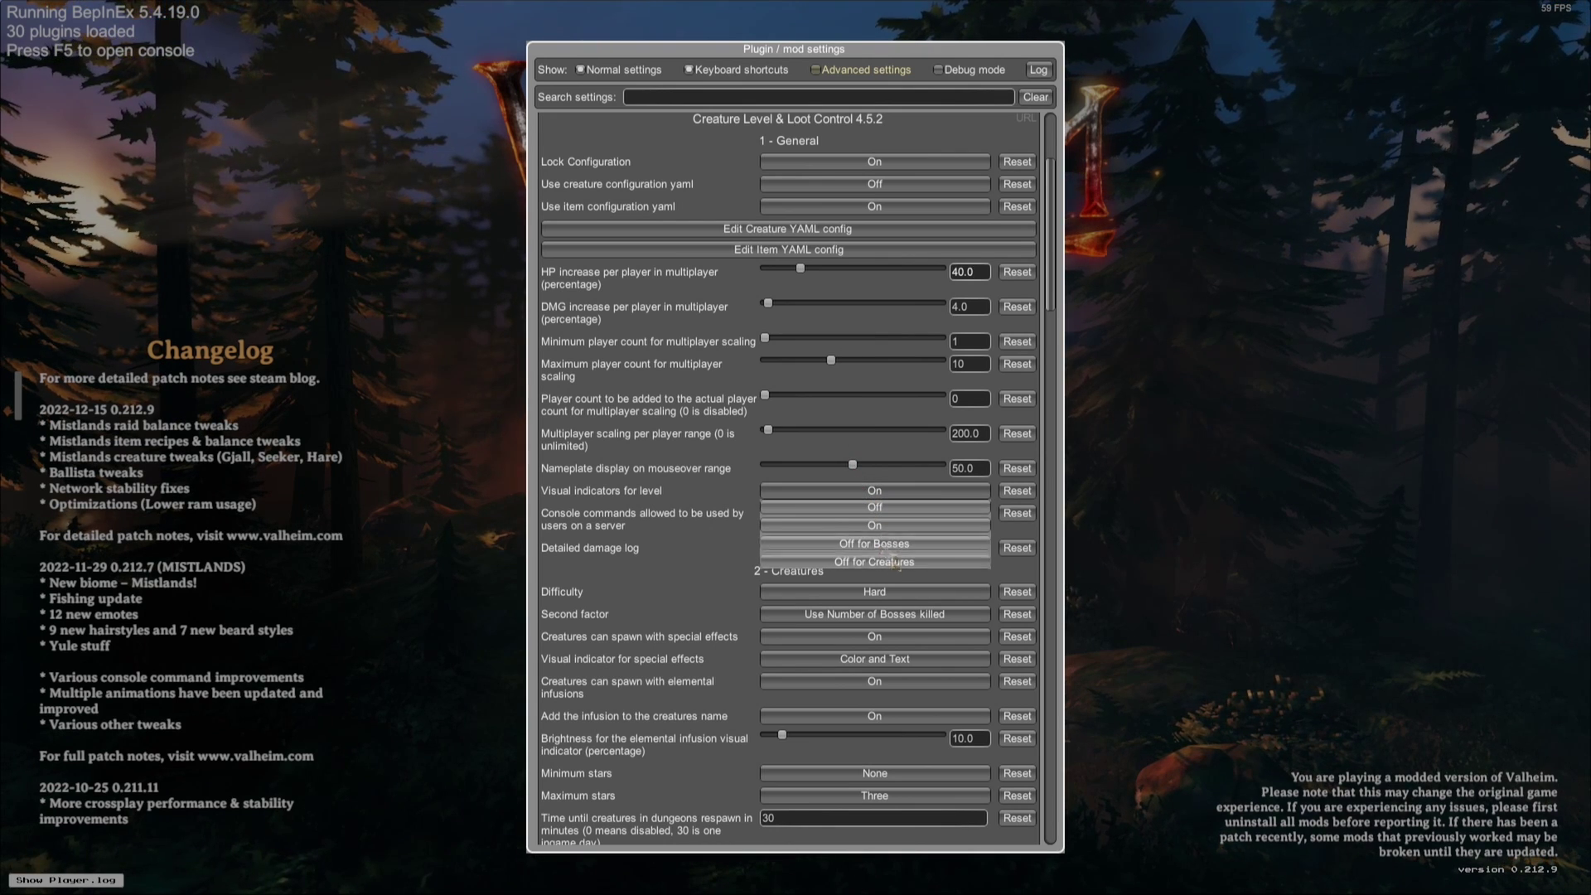
left_click(886, 496)
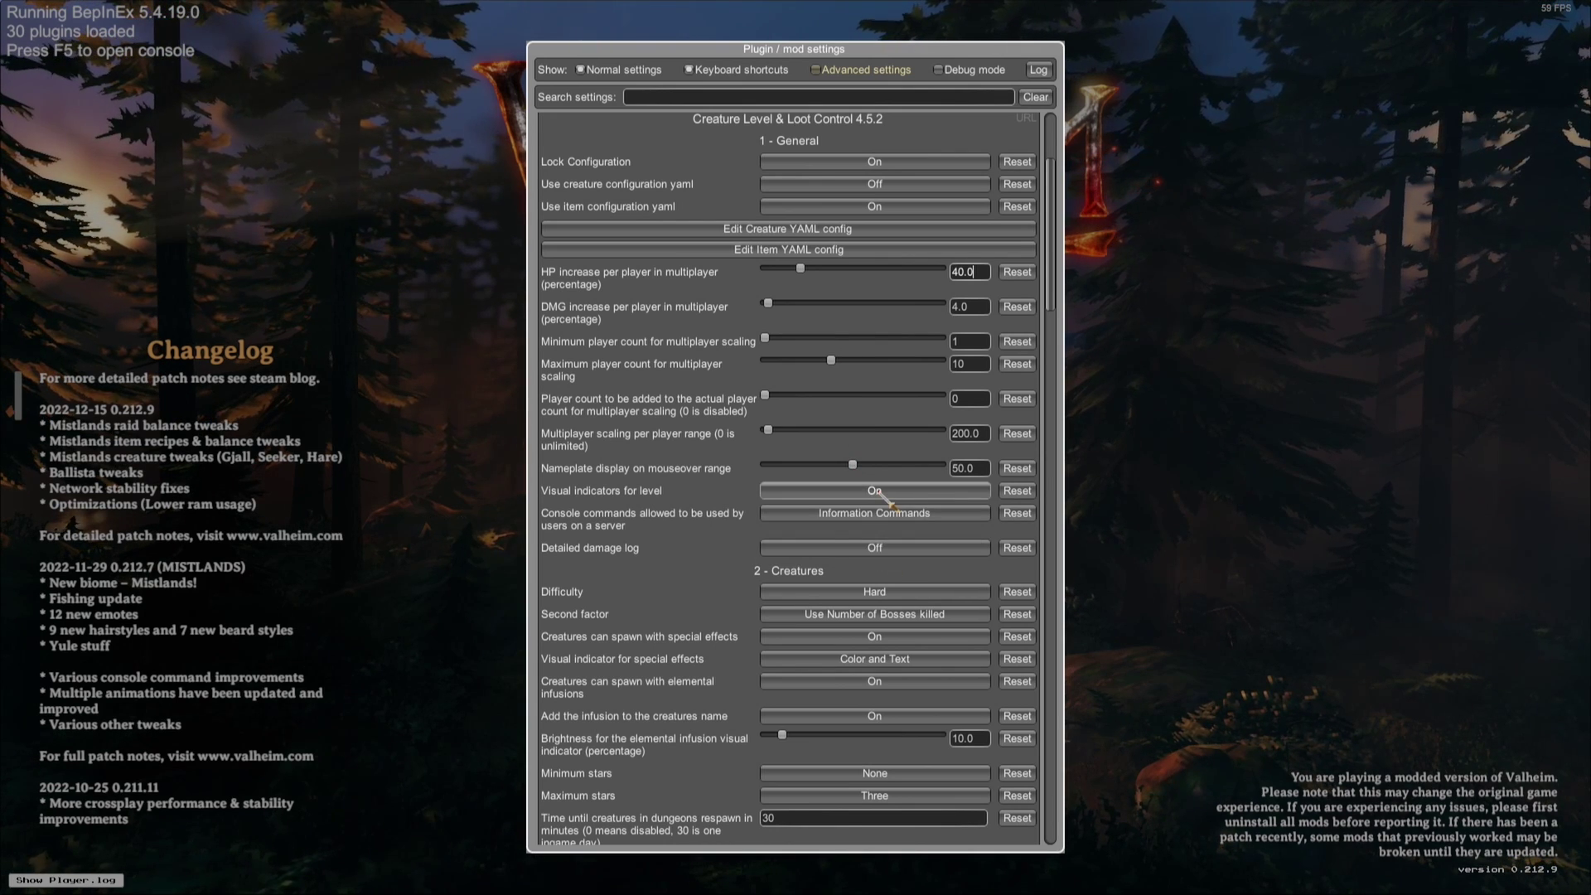
scroll(774, 584, "down", 6)
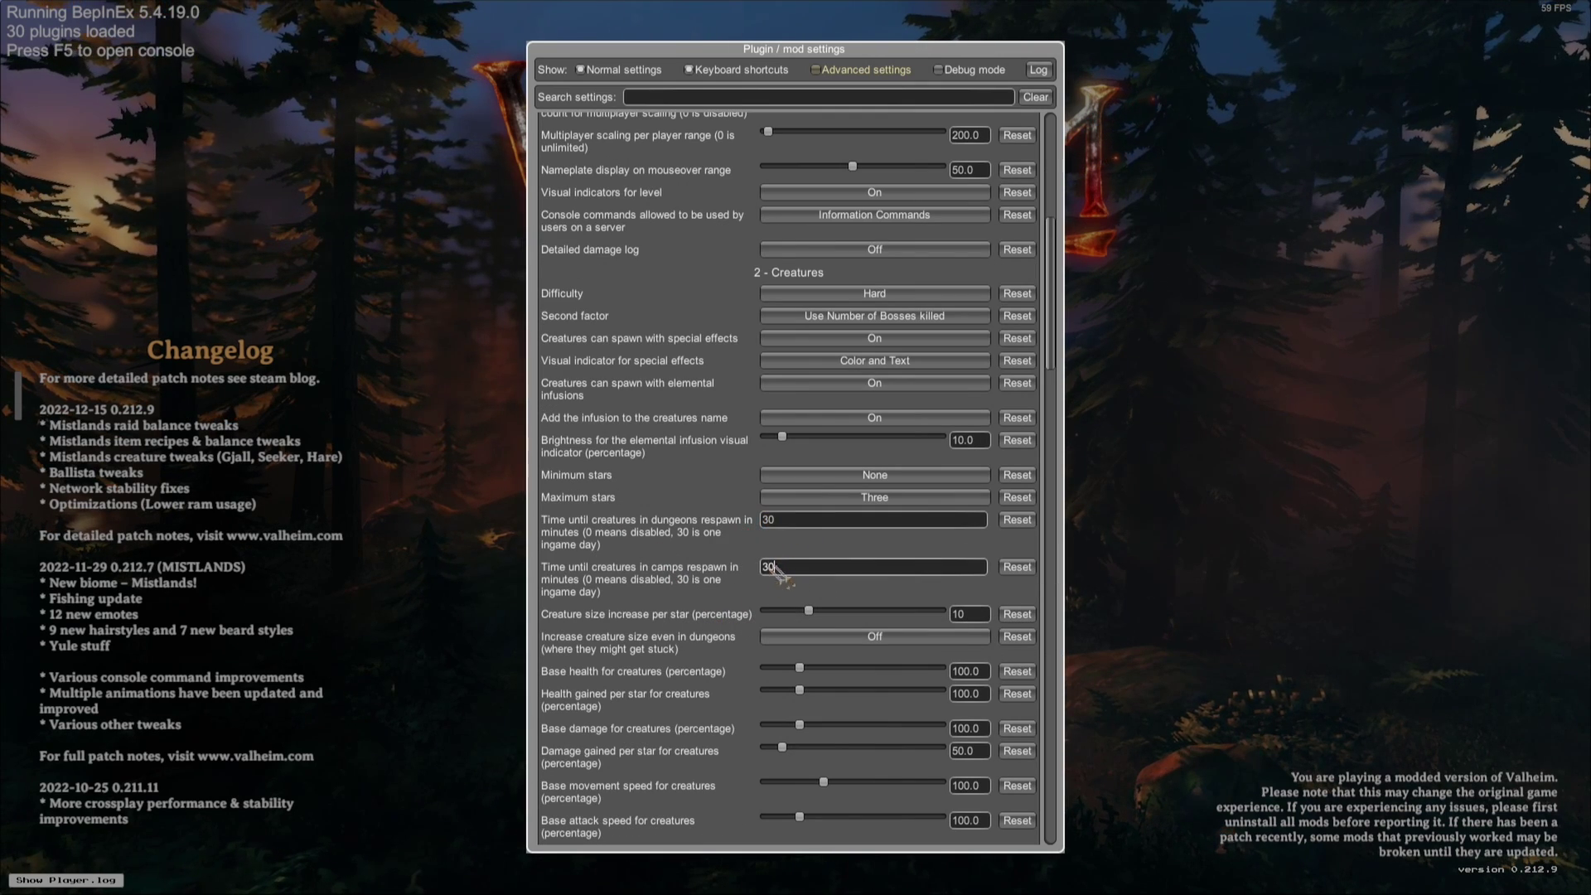
double_click(768, 567)
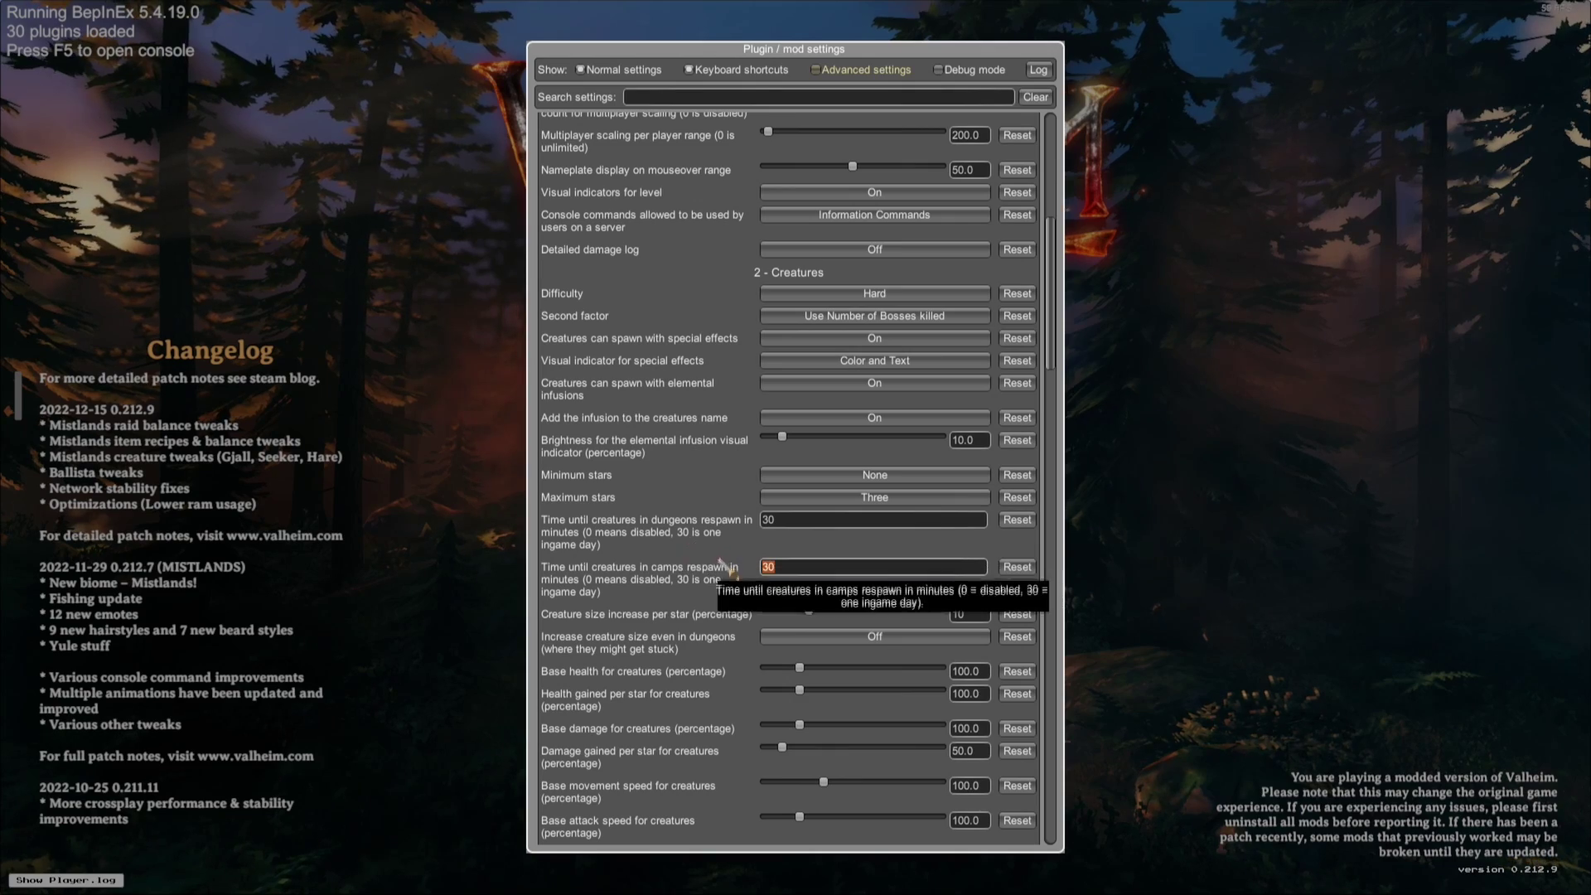
Scroll down to the Loot settings and focus the Search settings box.
scroll(721, 562, "down", 10)
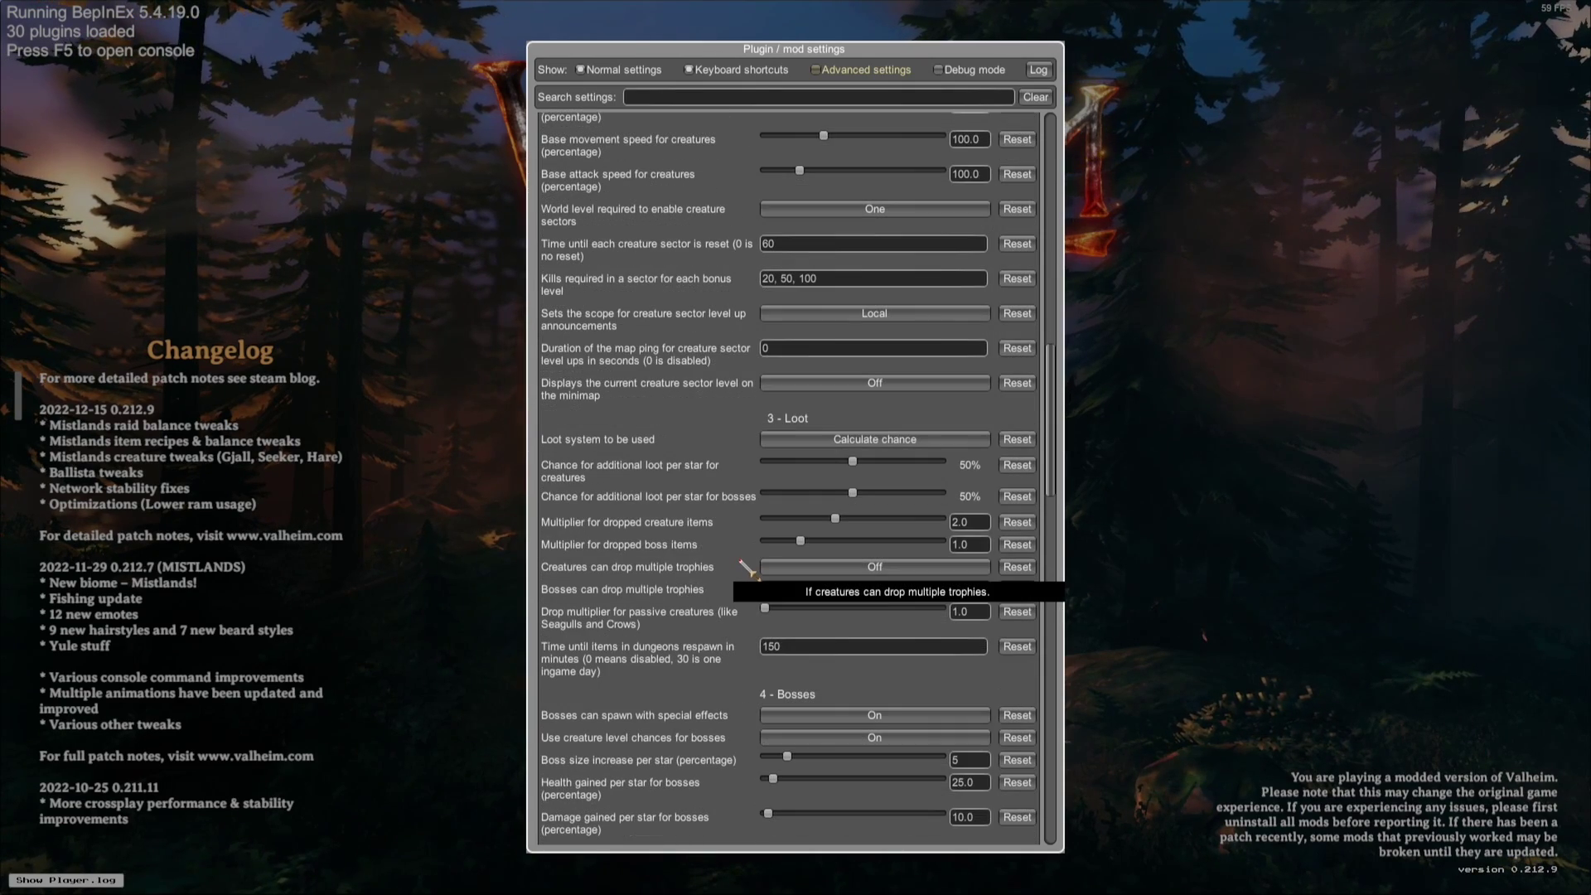
scroll(746, 569, "down", 1)
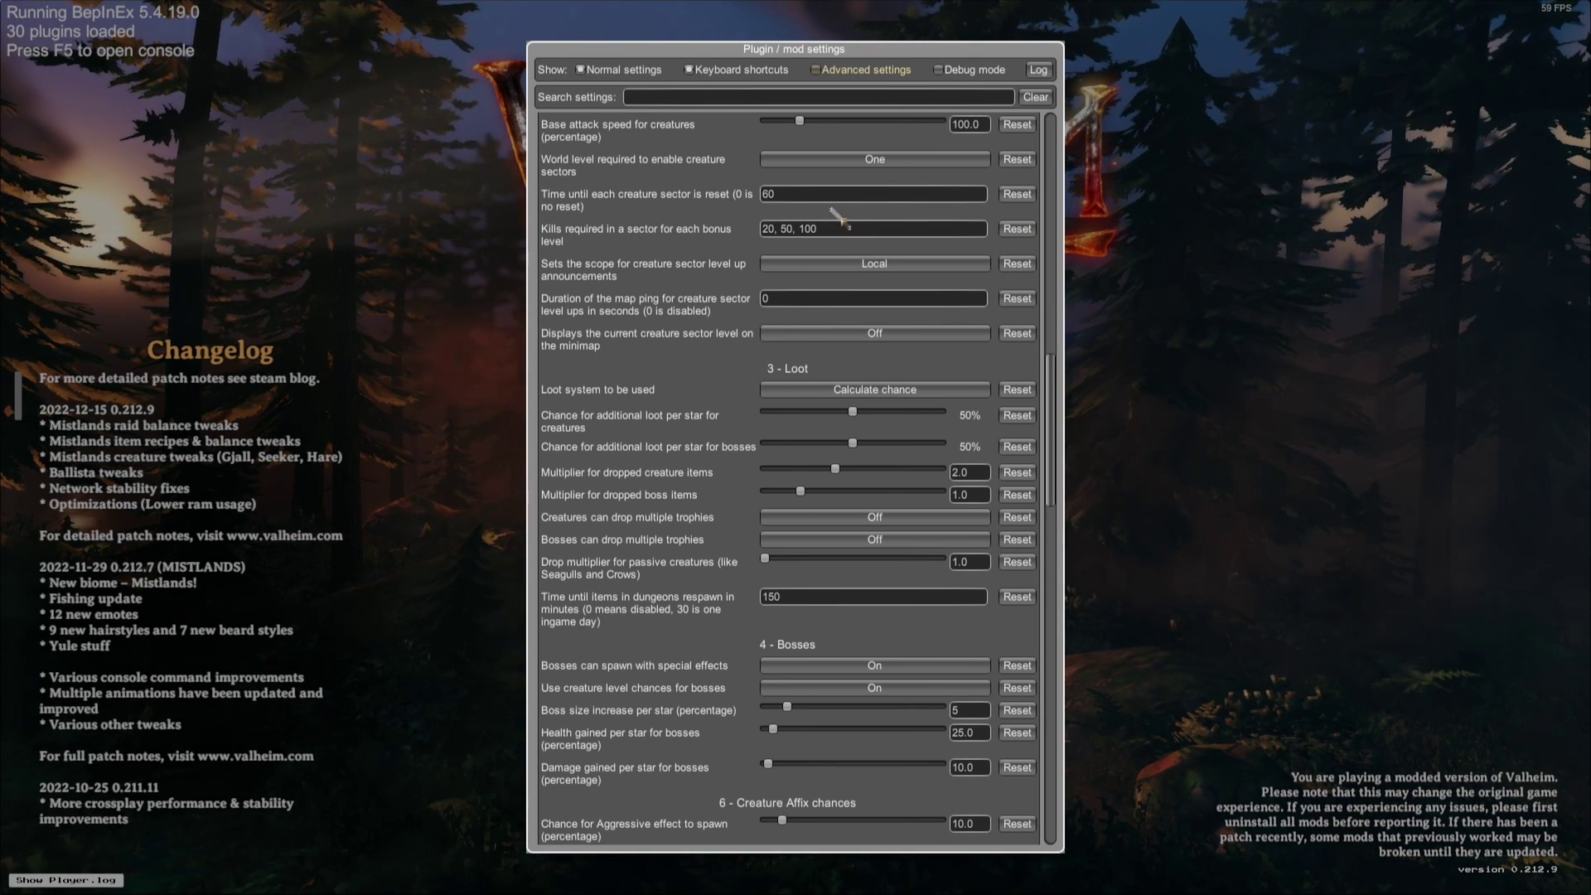
left_click(715, 97)
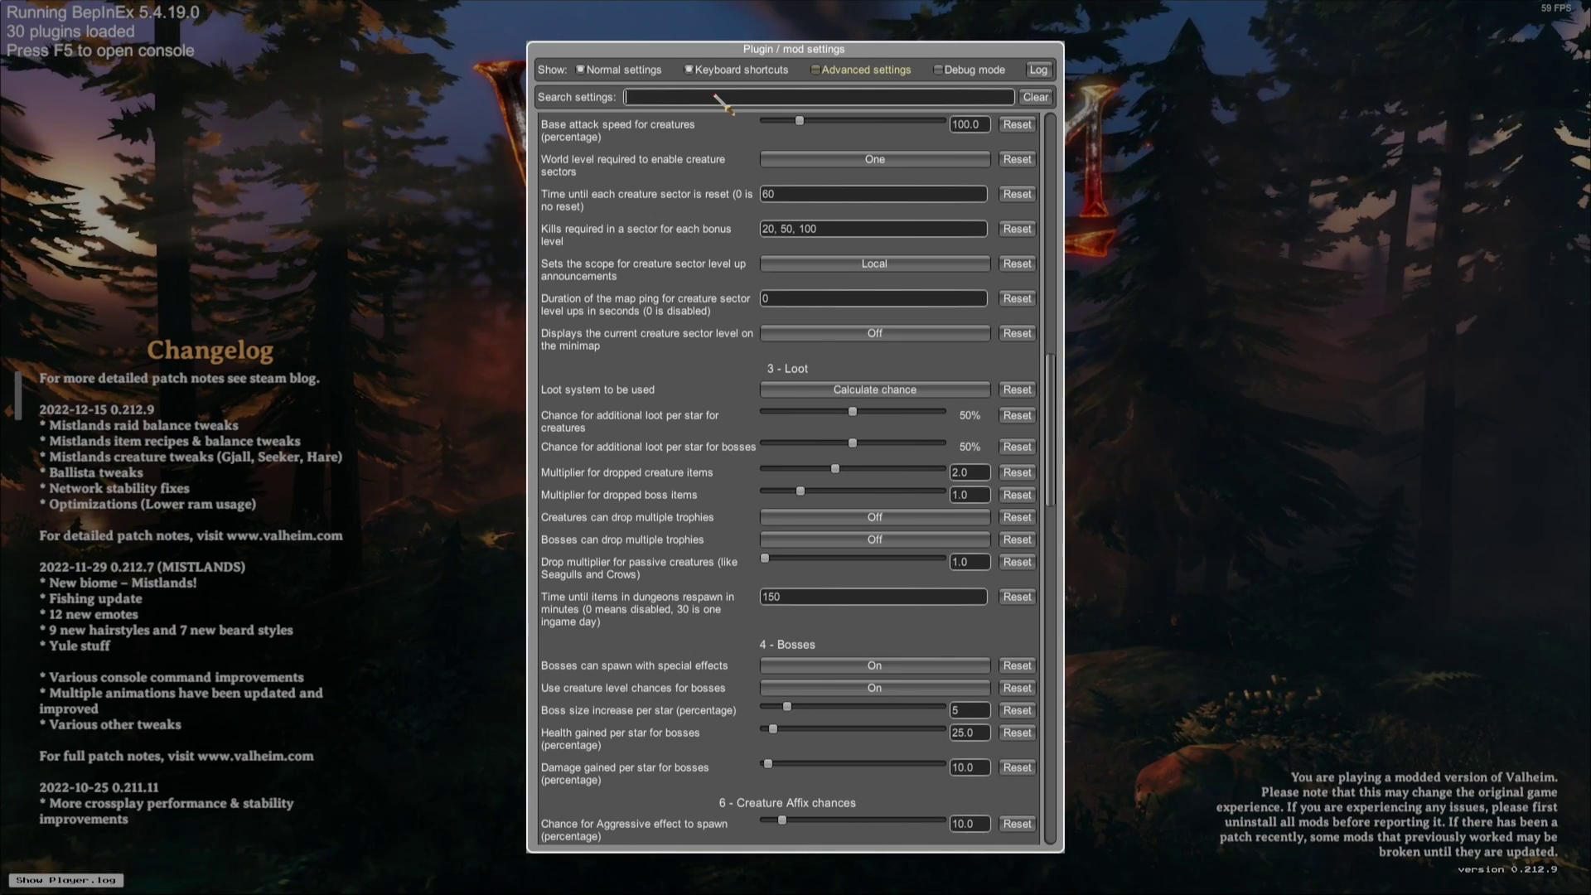
left_click_drag(1051, 410, 1054, 137)
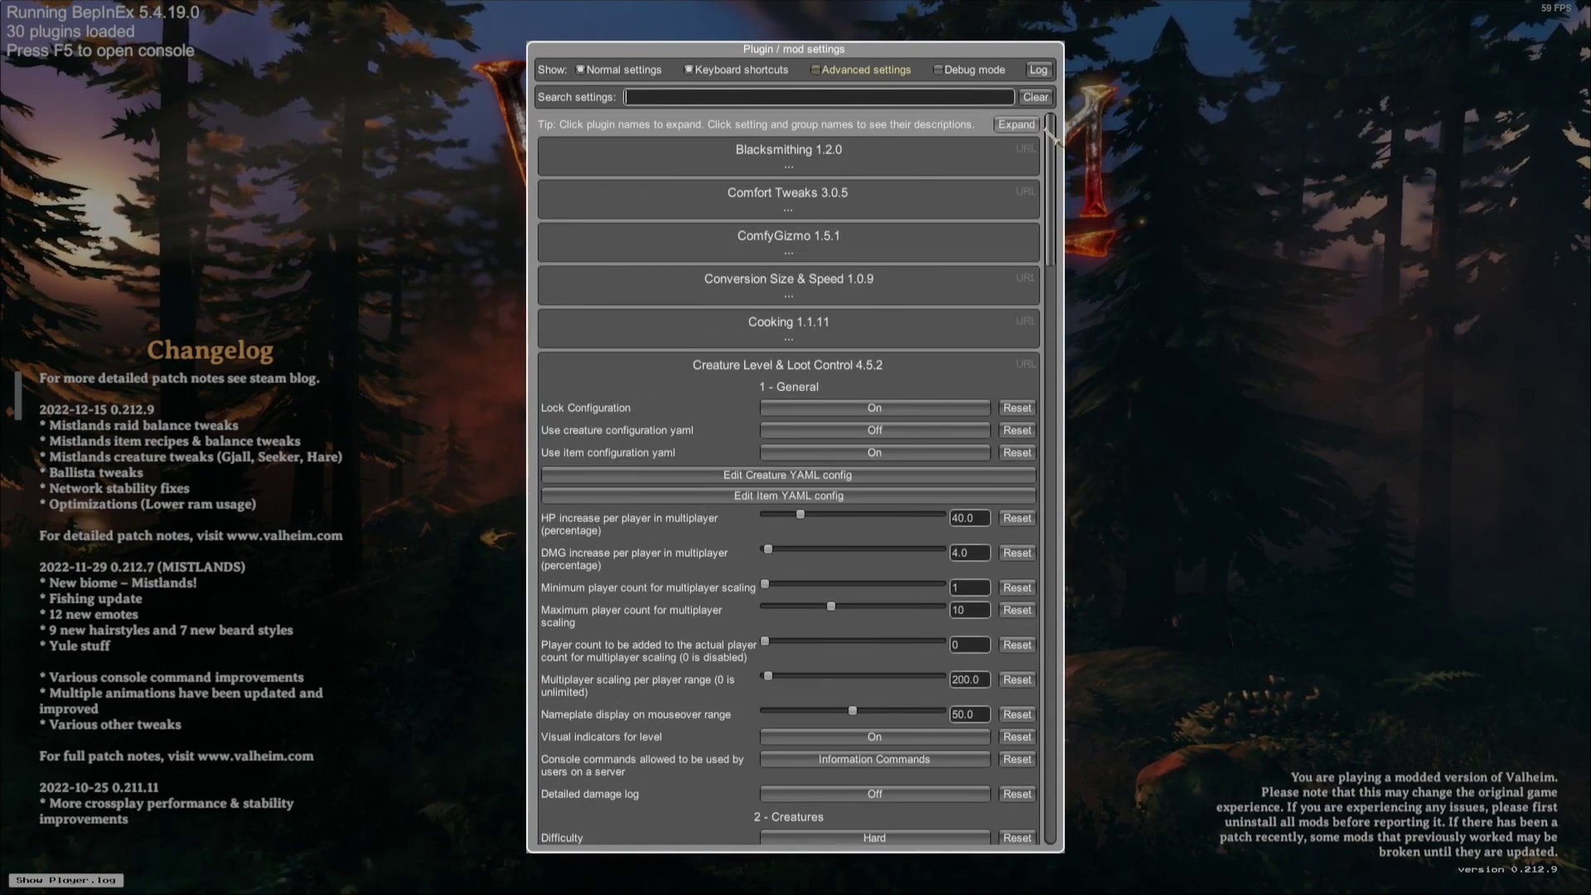
Collapse Creature Level & Loot Control and scroll through the collapsed plugin list.
left_click(730, 369)
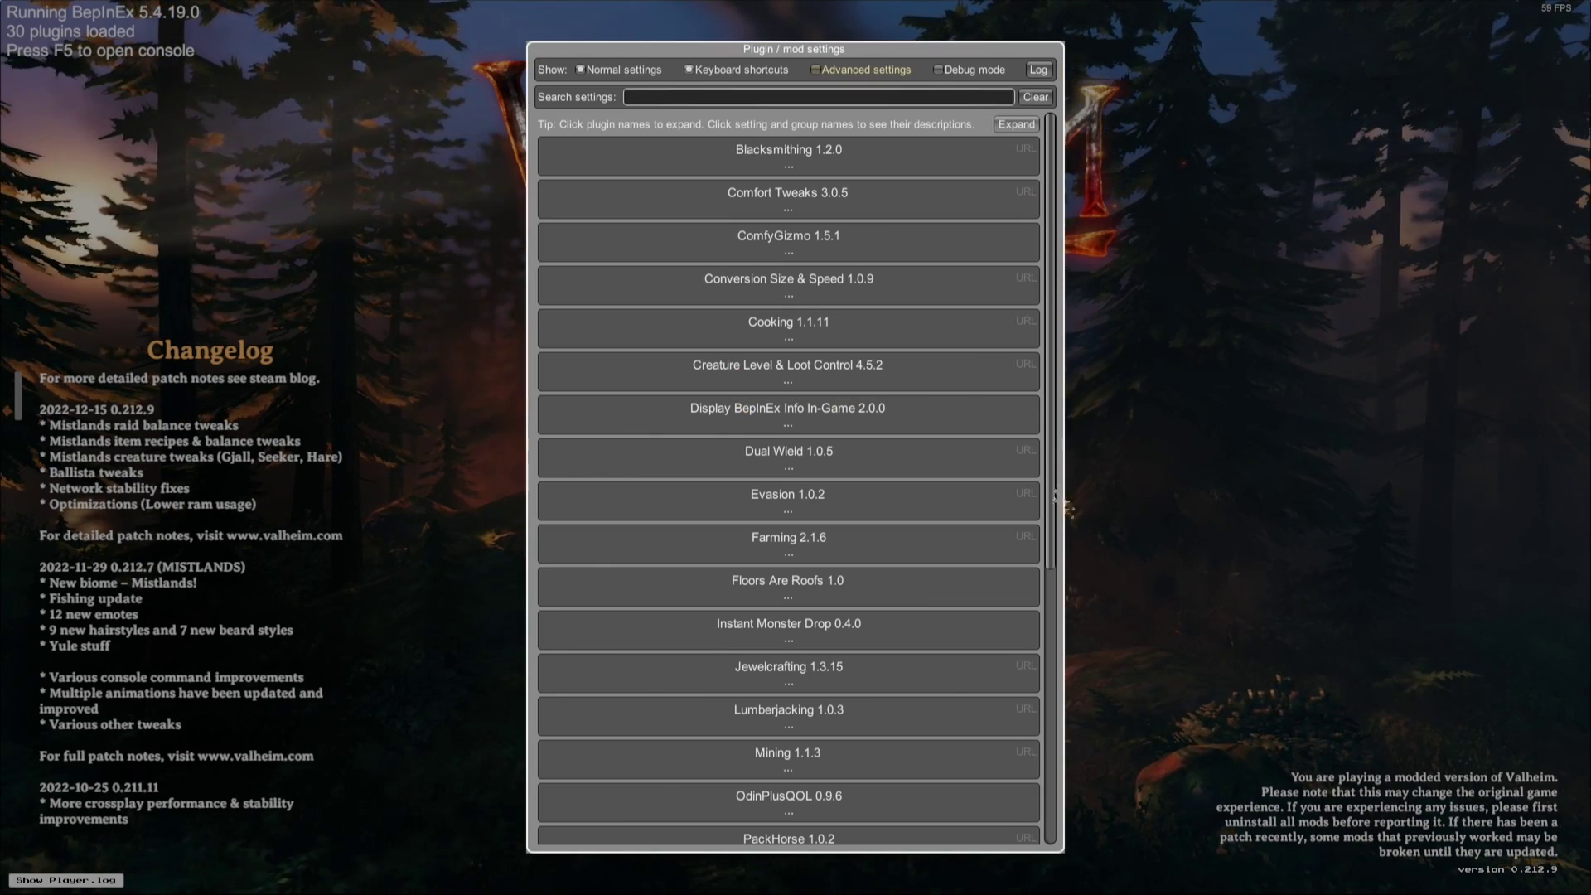
left_click_drag(1054, 497, 1086, 332)
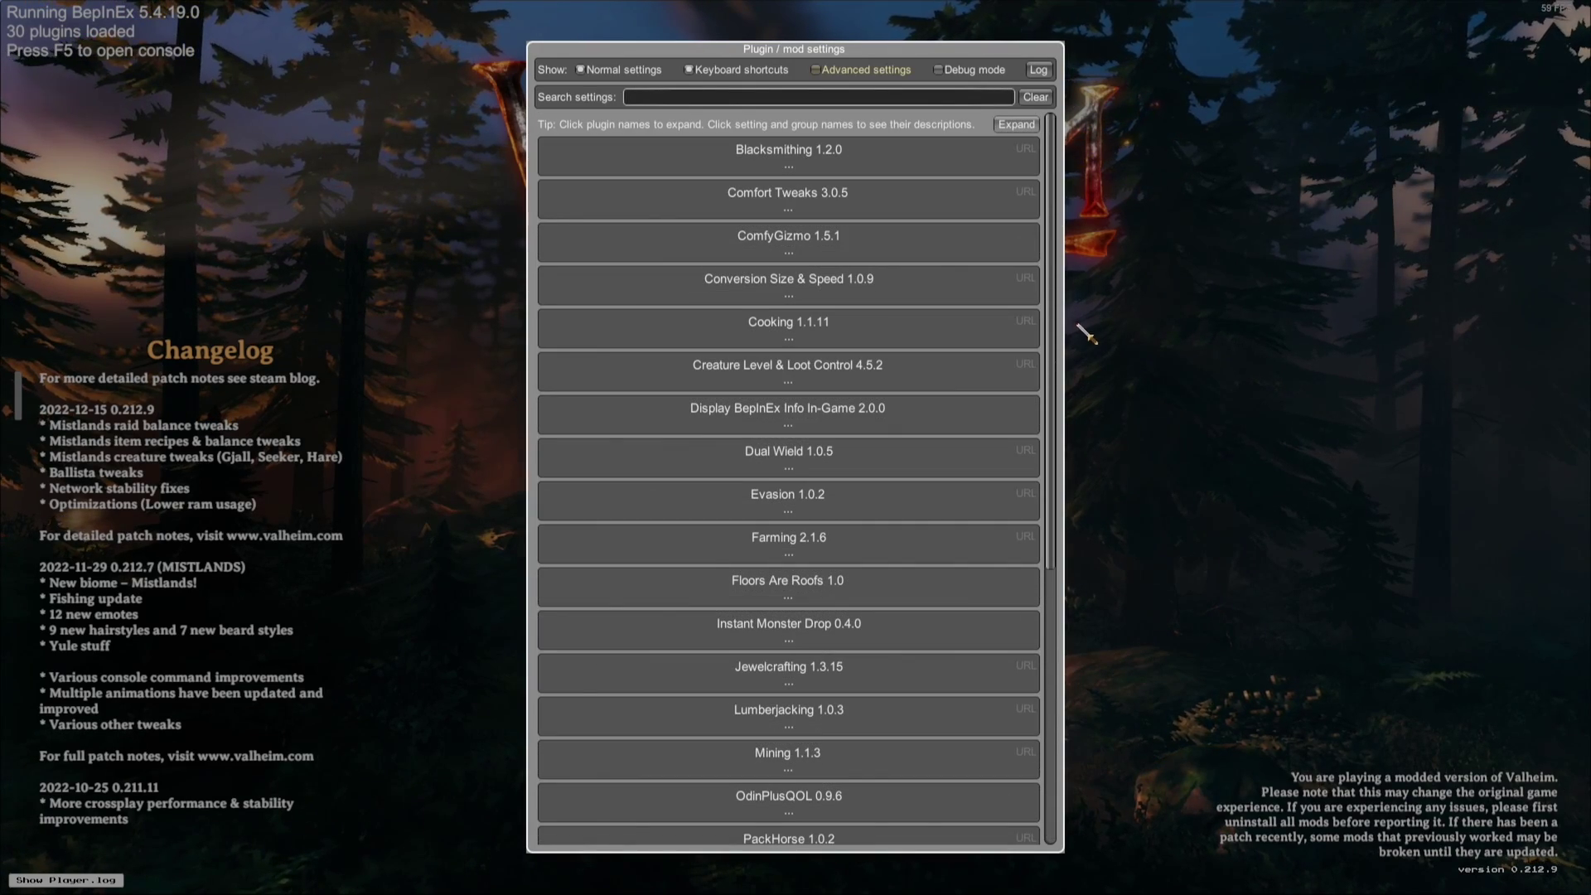
scroll(1094, 422, "down", 10)
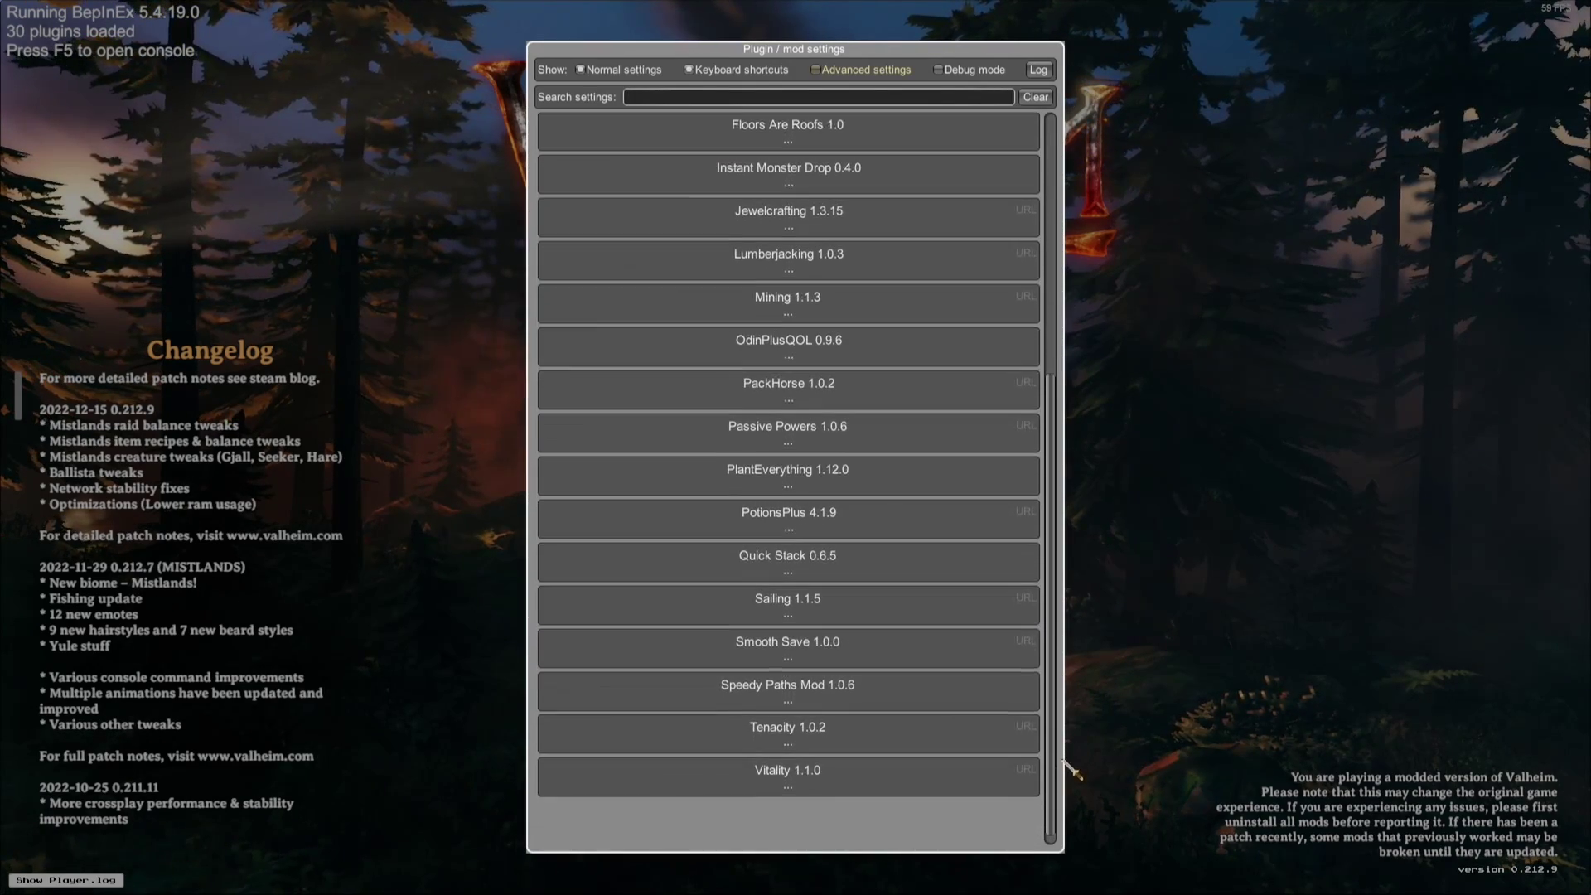
scroll(816, 383, "up", 10)
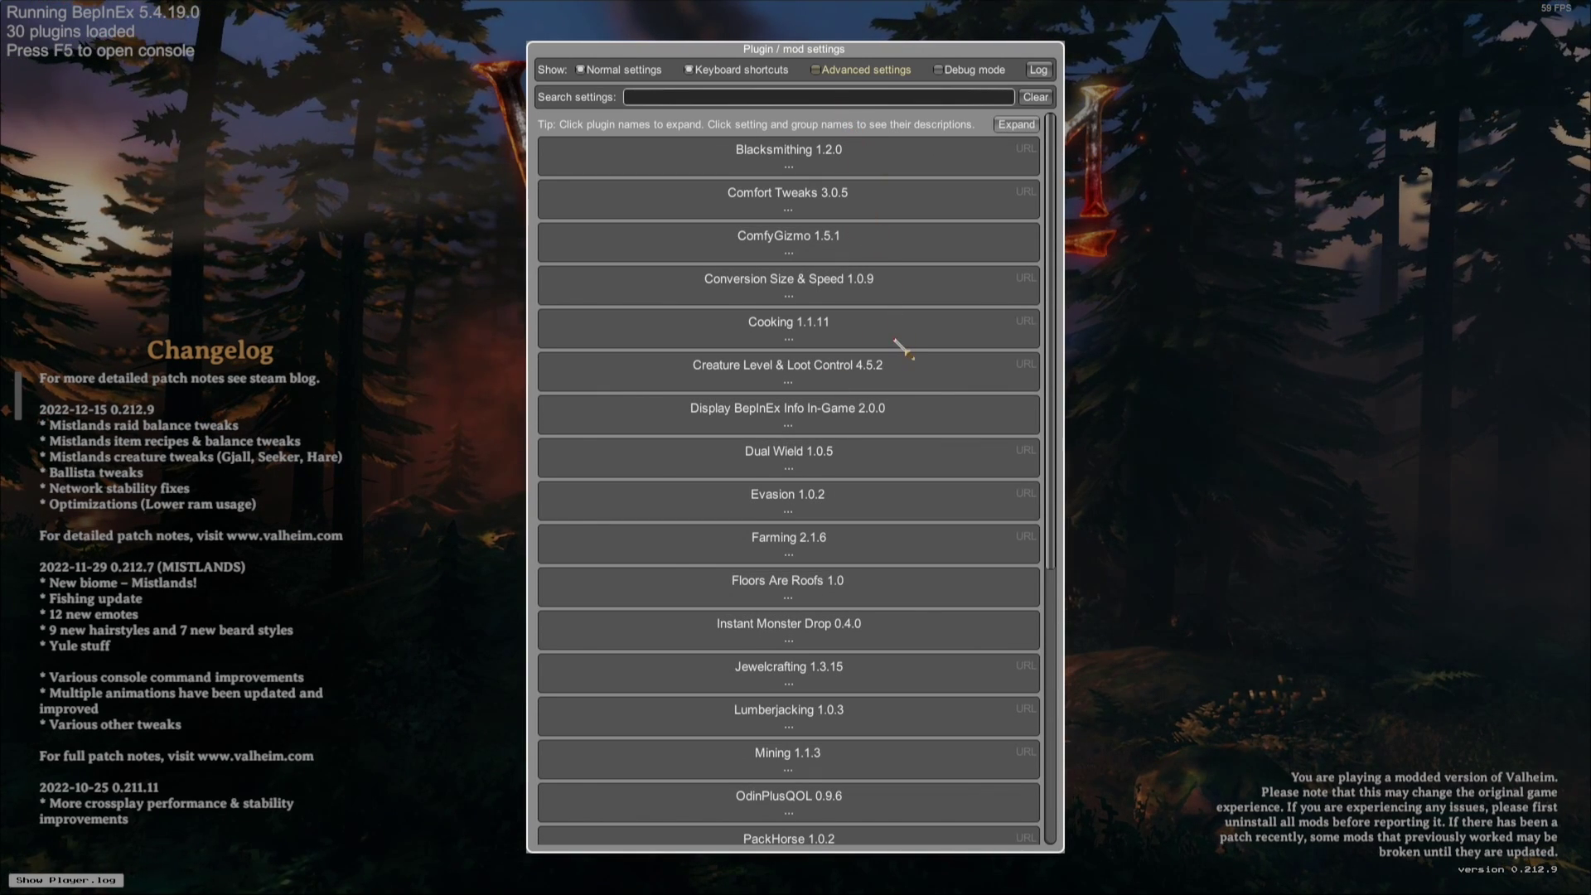
scroll(953, 462, "down", 3)
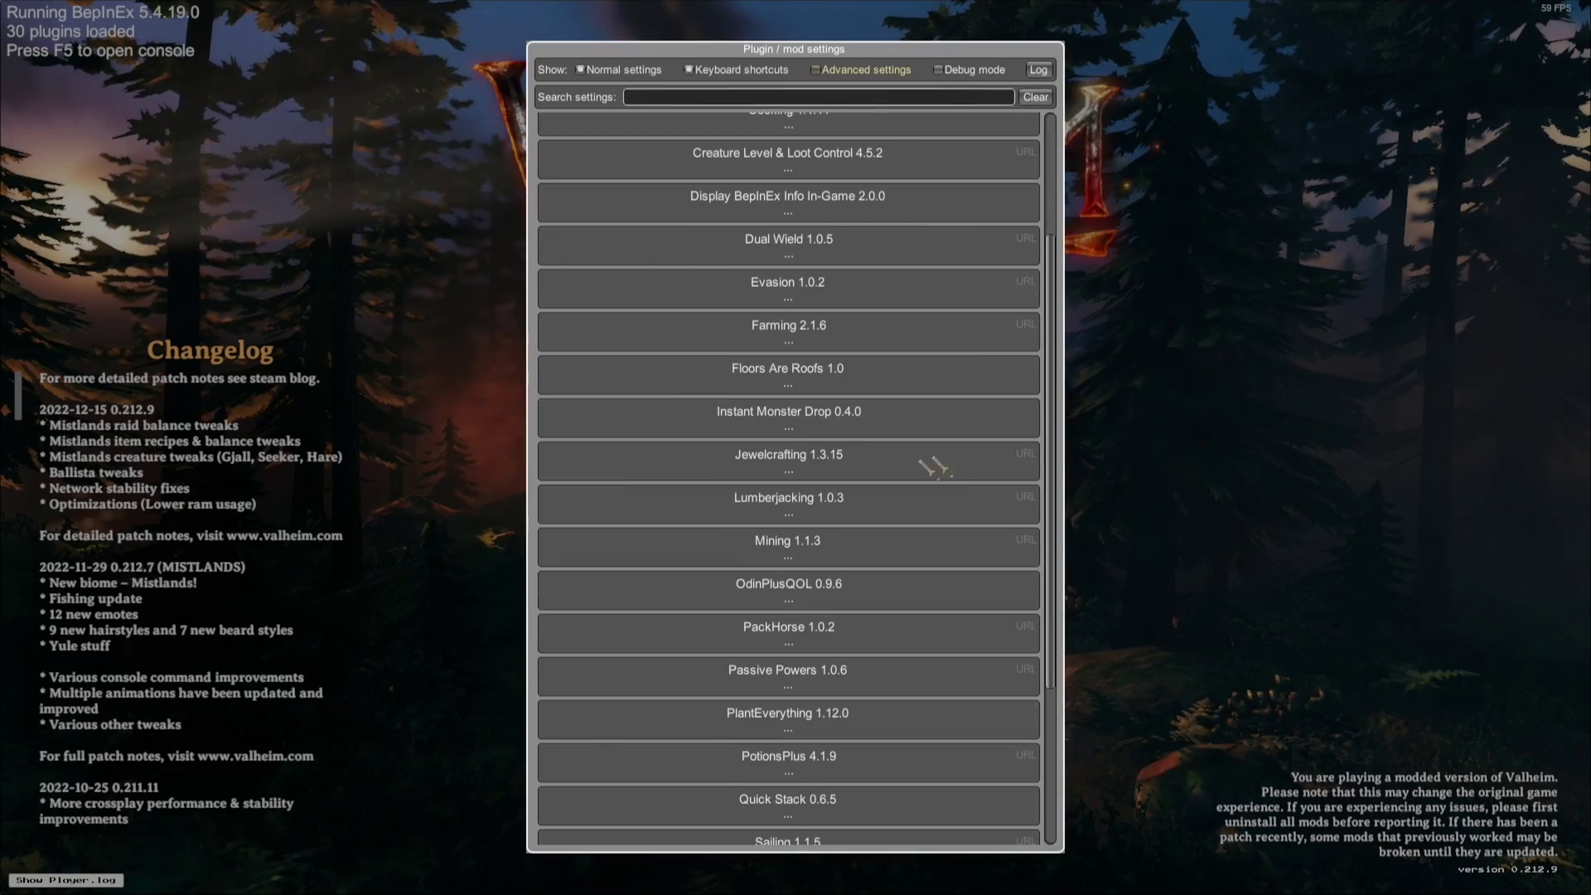
Expand the OdinPlusQOL settings, look through them, and collapse them again.
left_click(829, 590)
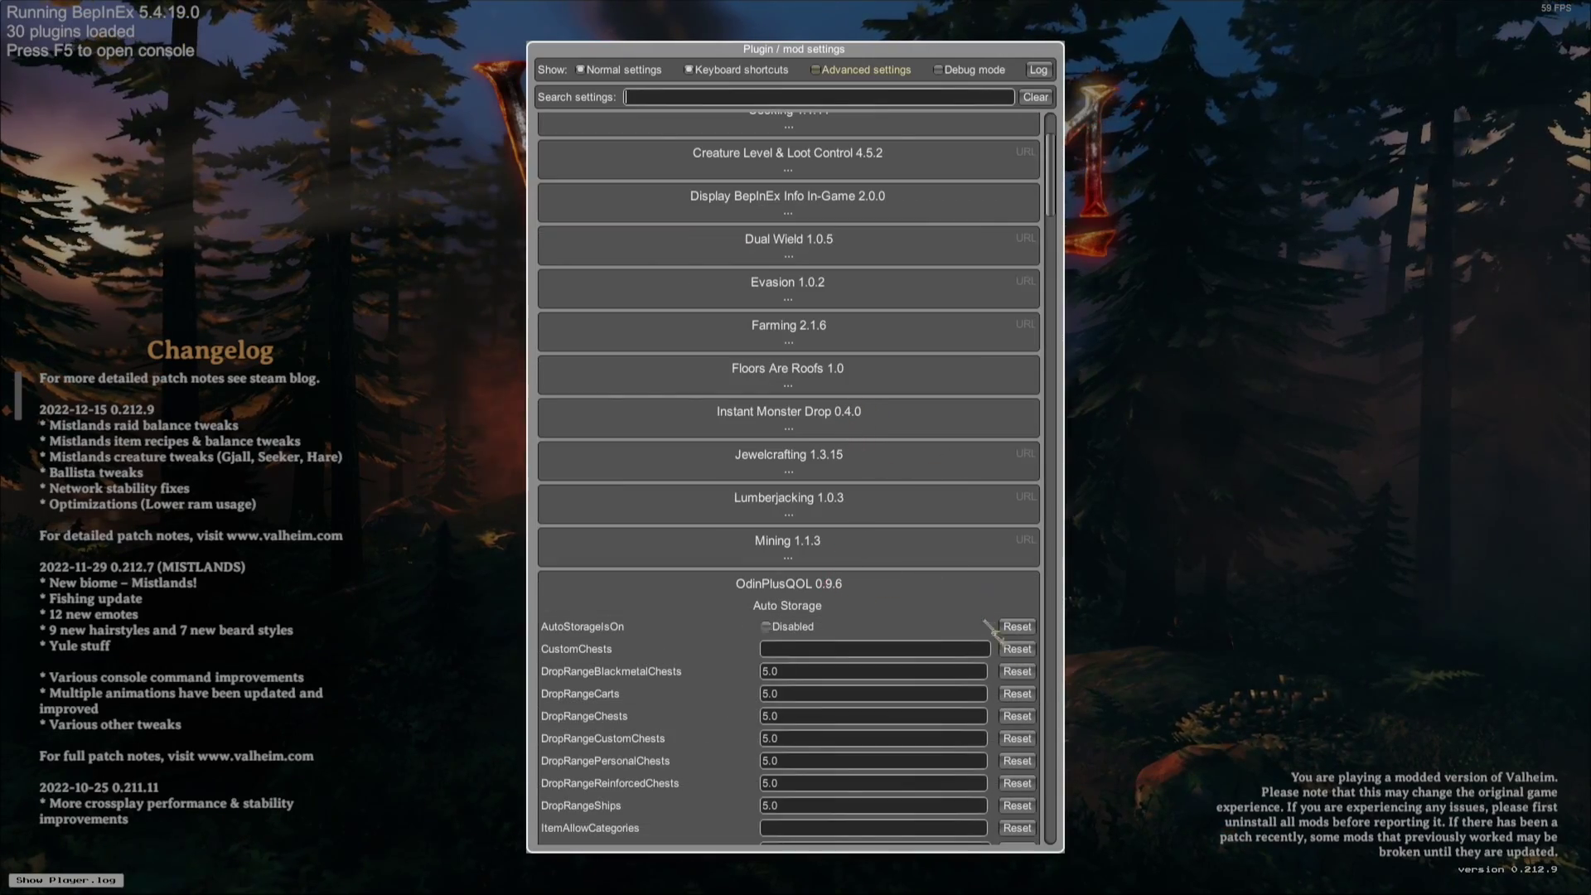
mouse_move(1064, 164)
left_mouse_down()
mouse_move(1069, 692)
mouse_move(1071, 182)
left_mouse_up()
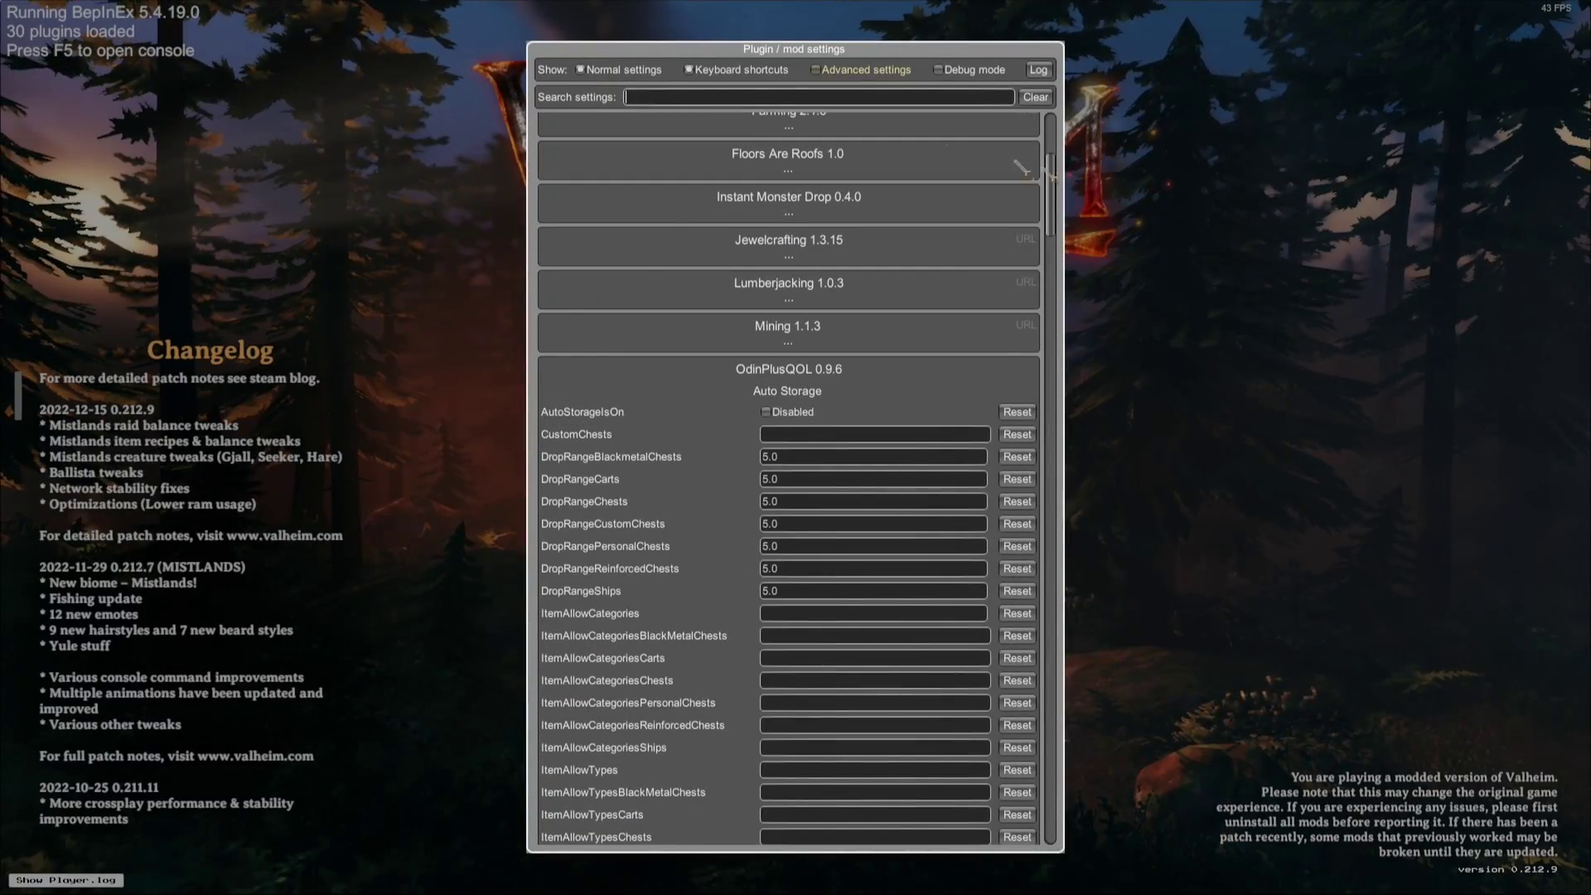
left_click(770, 370)
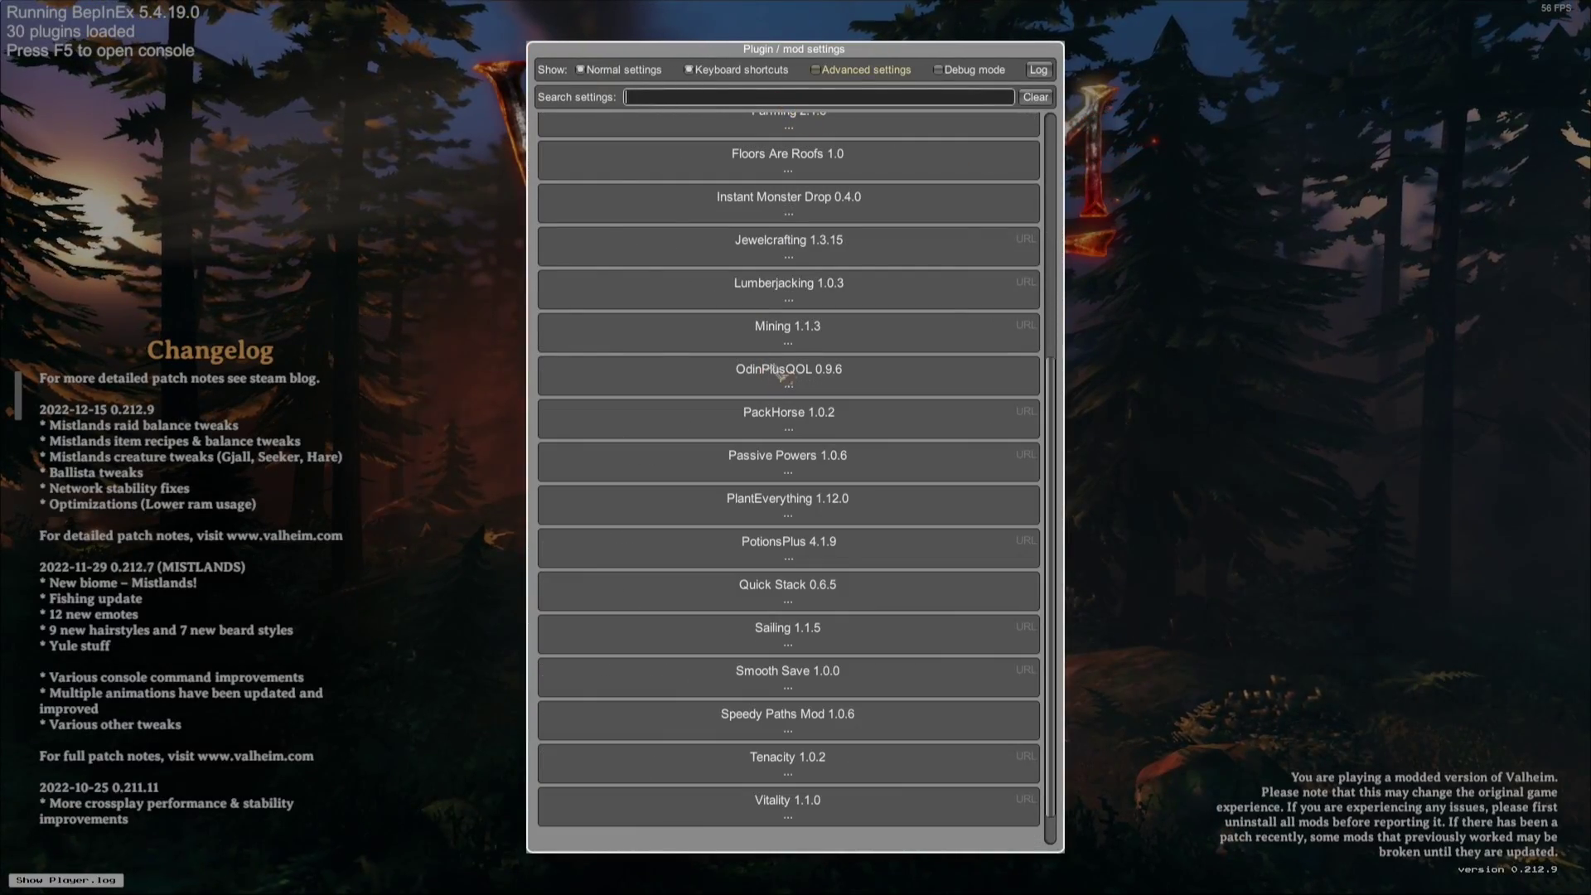
scroll(824, 362, "down", 1)
scroll(759, 133, "up", 5)
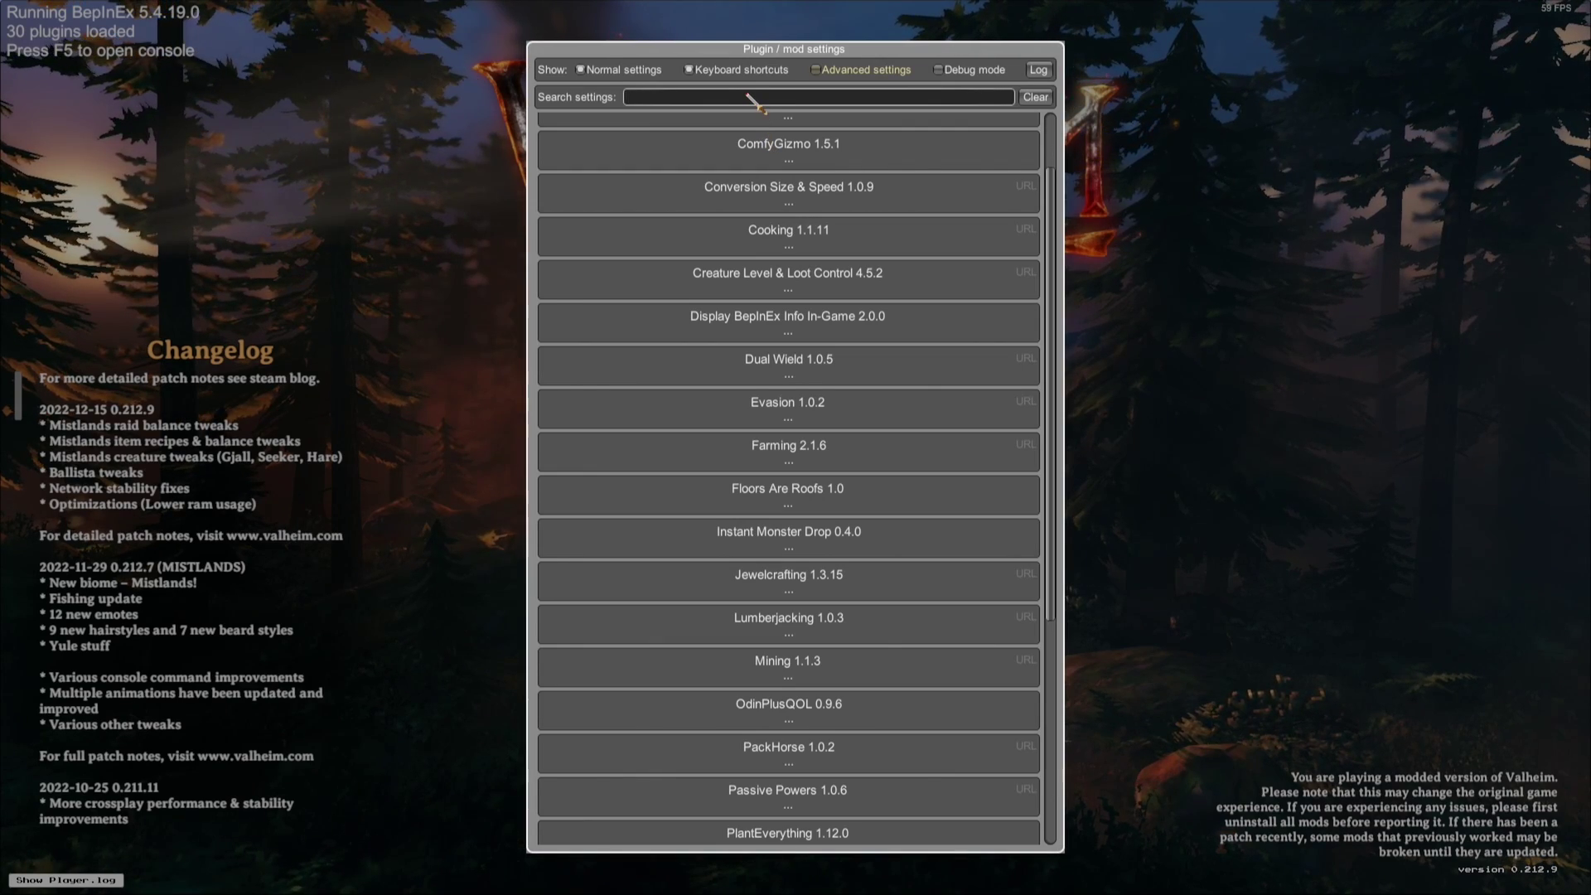
Search 'storage' and browse the Conversion Size & Speed and OdinPlusQOL Auto Storage results.
left_click(750, 98)
type("storage")
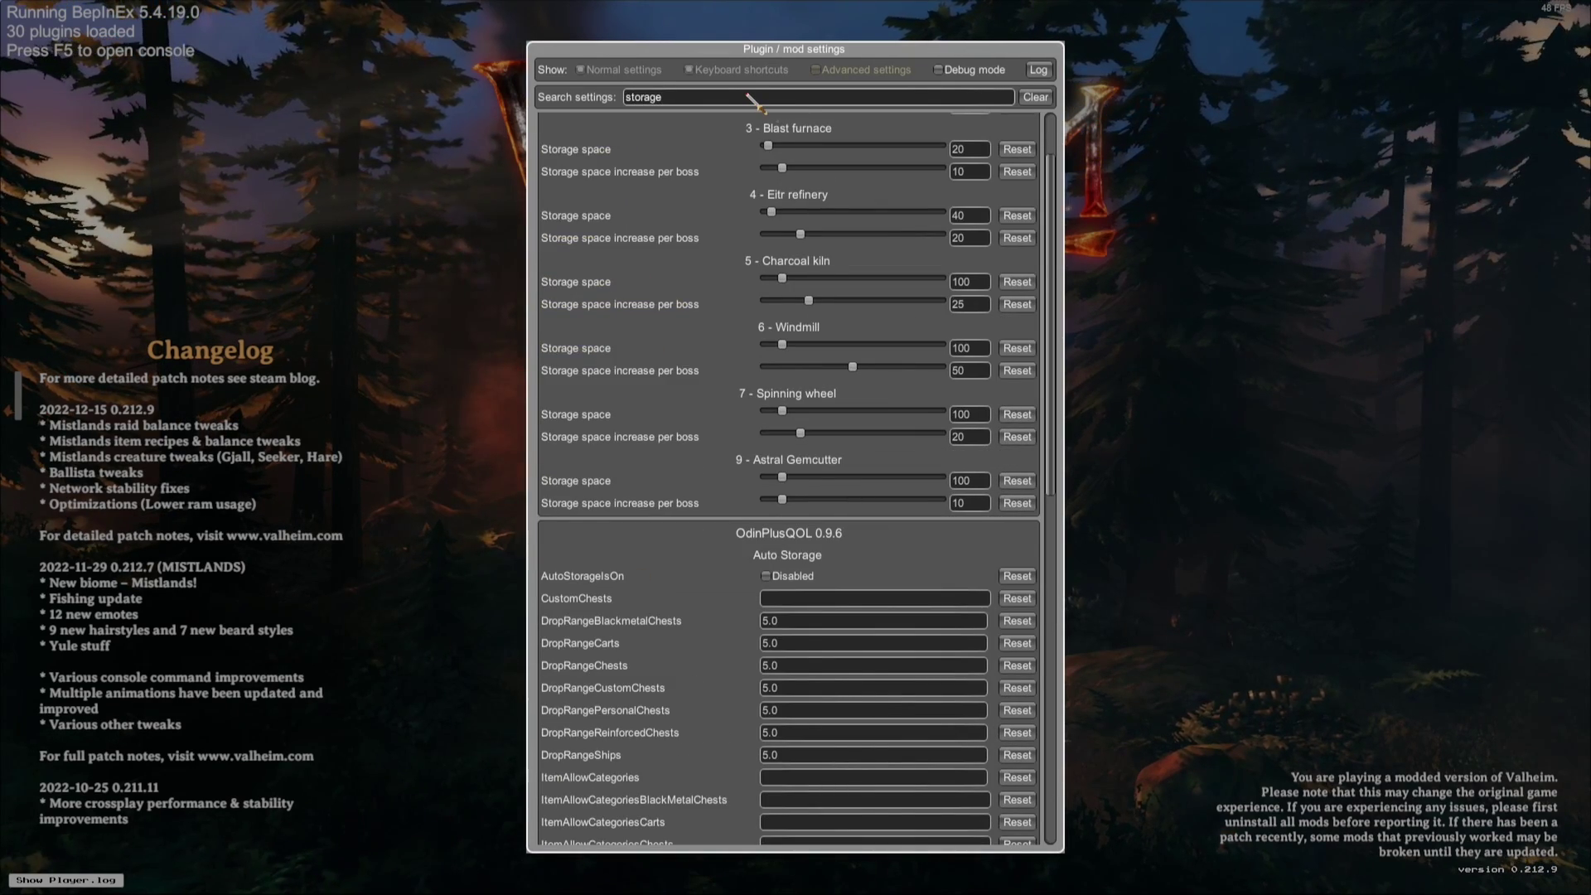
scroll(728, 547, "down", 15)
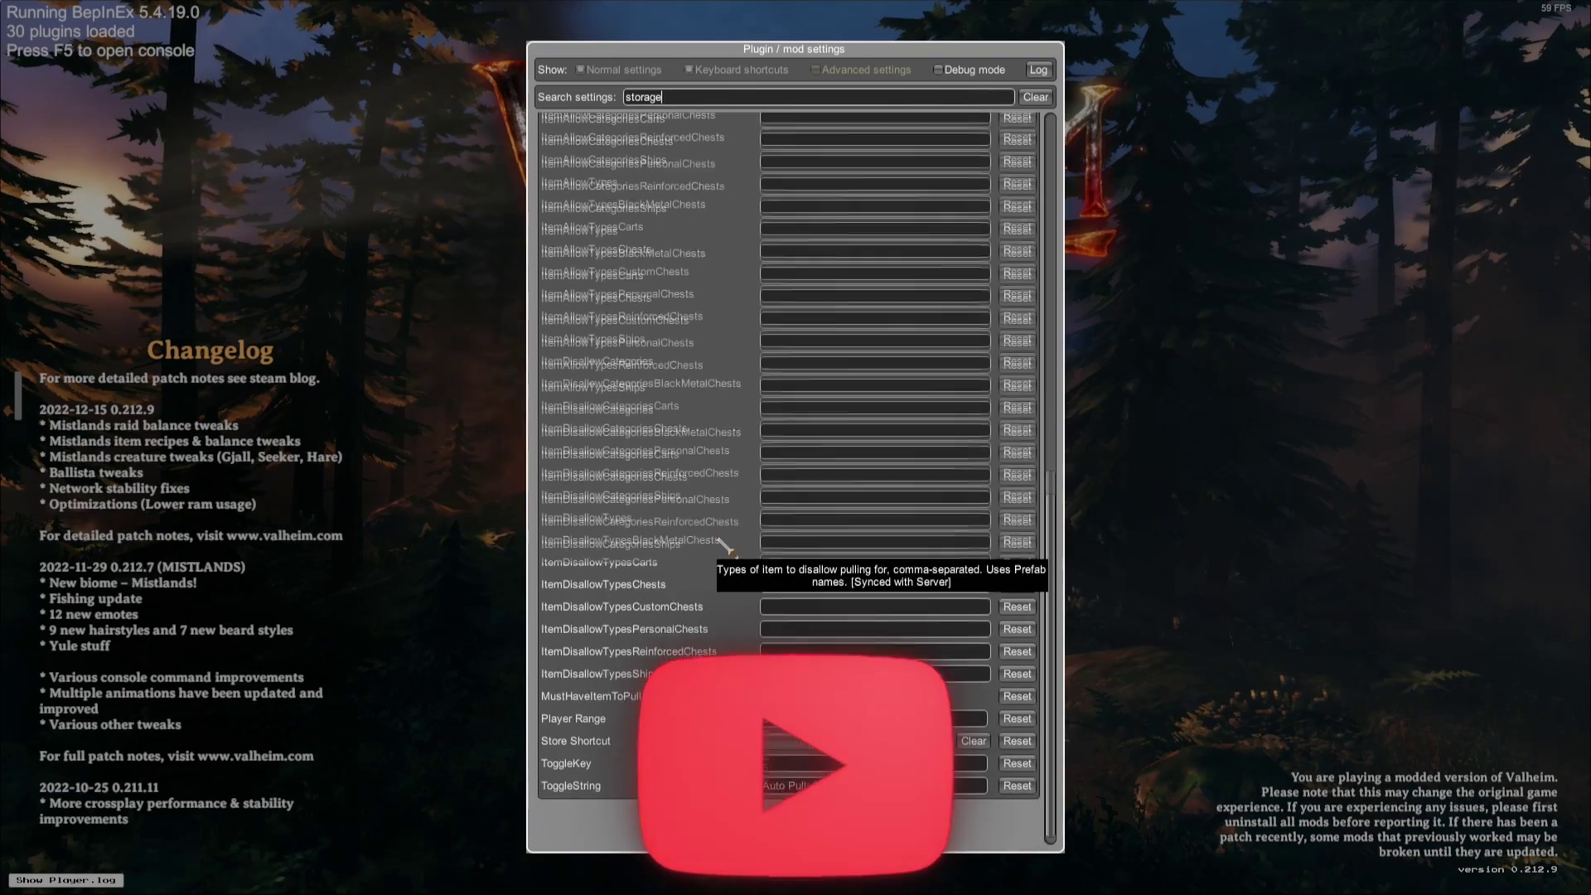
scroll(713, 614, "up", 5)
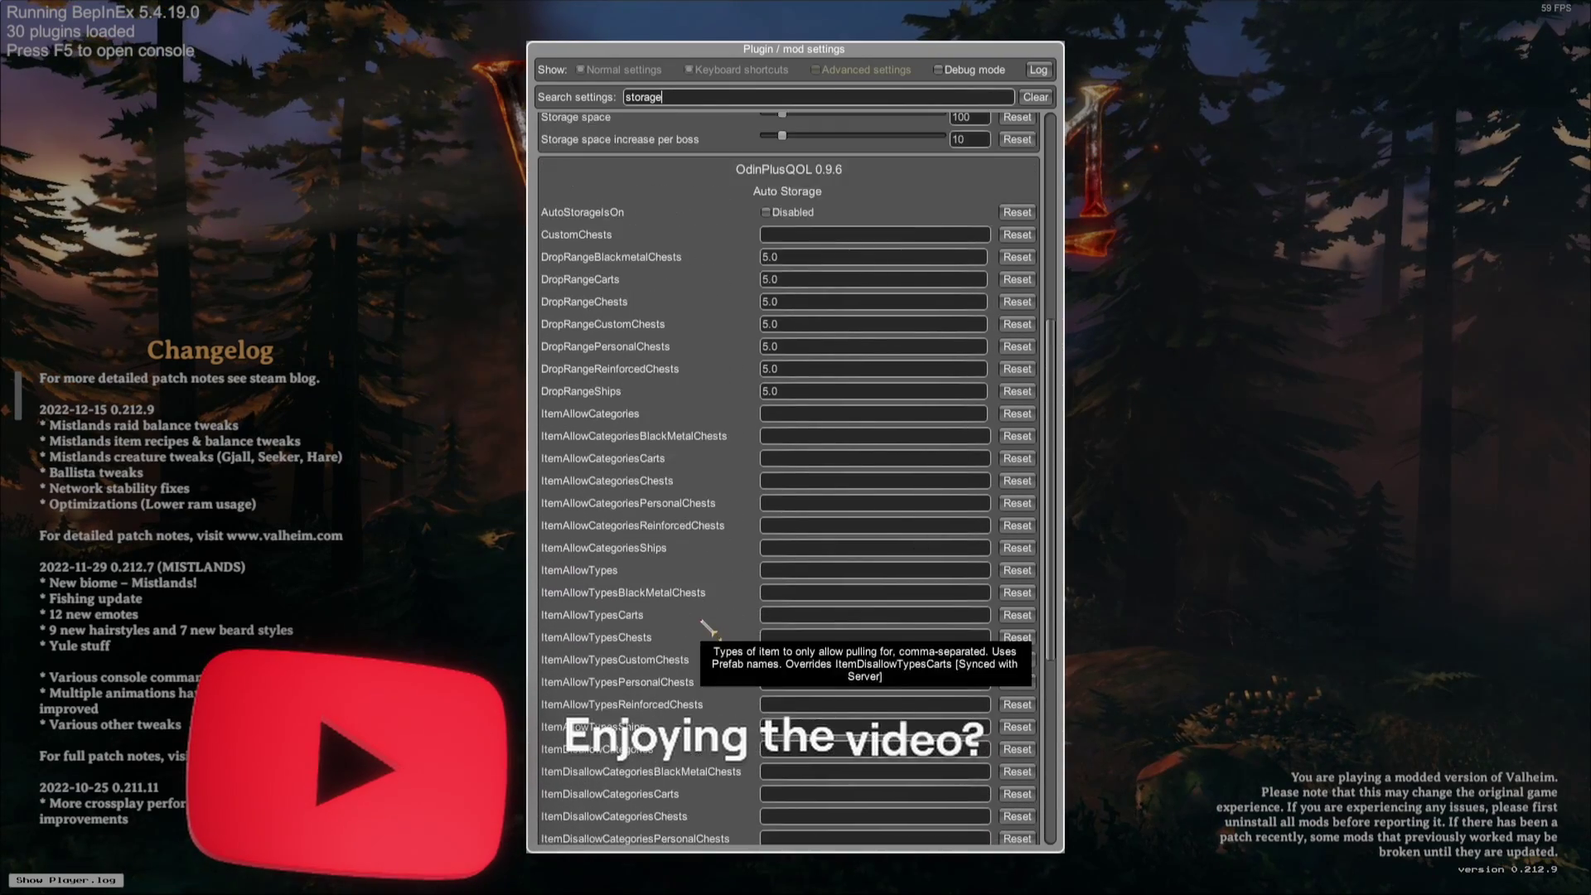
scroll(703, 623, "up", 2)
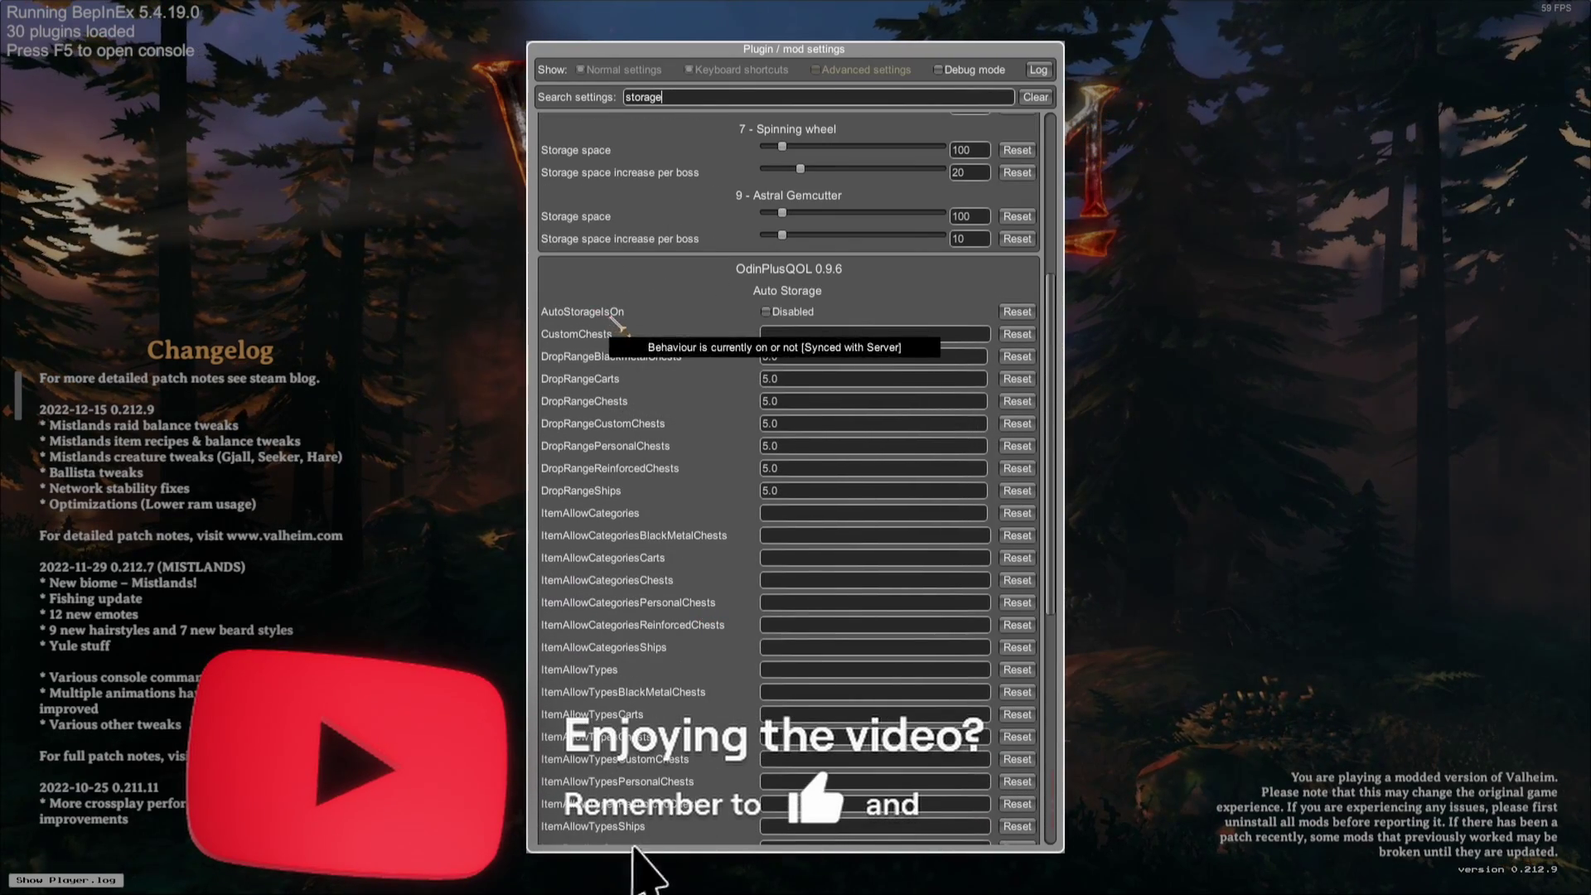
scroll(751, 371, "up", 2)
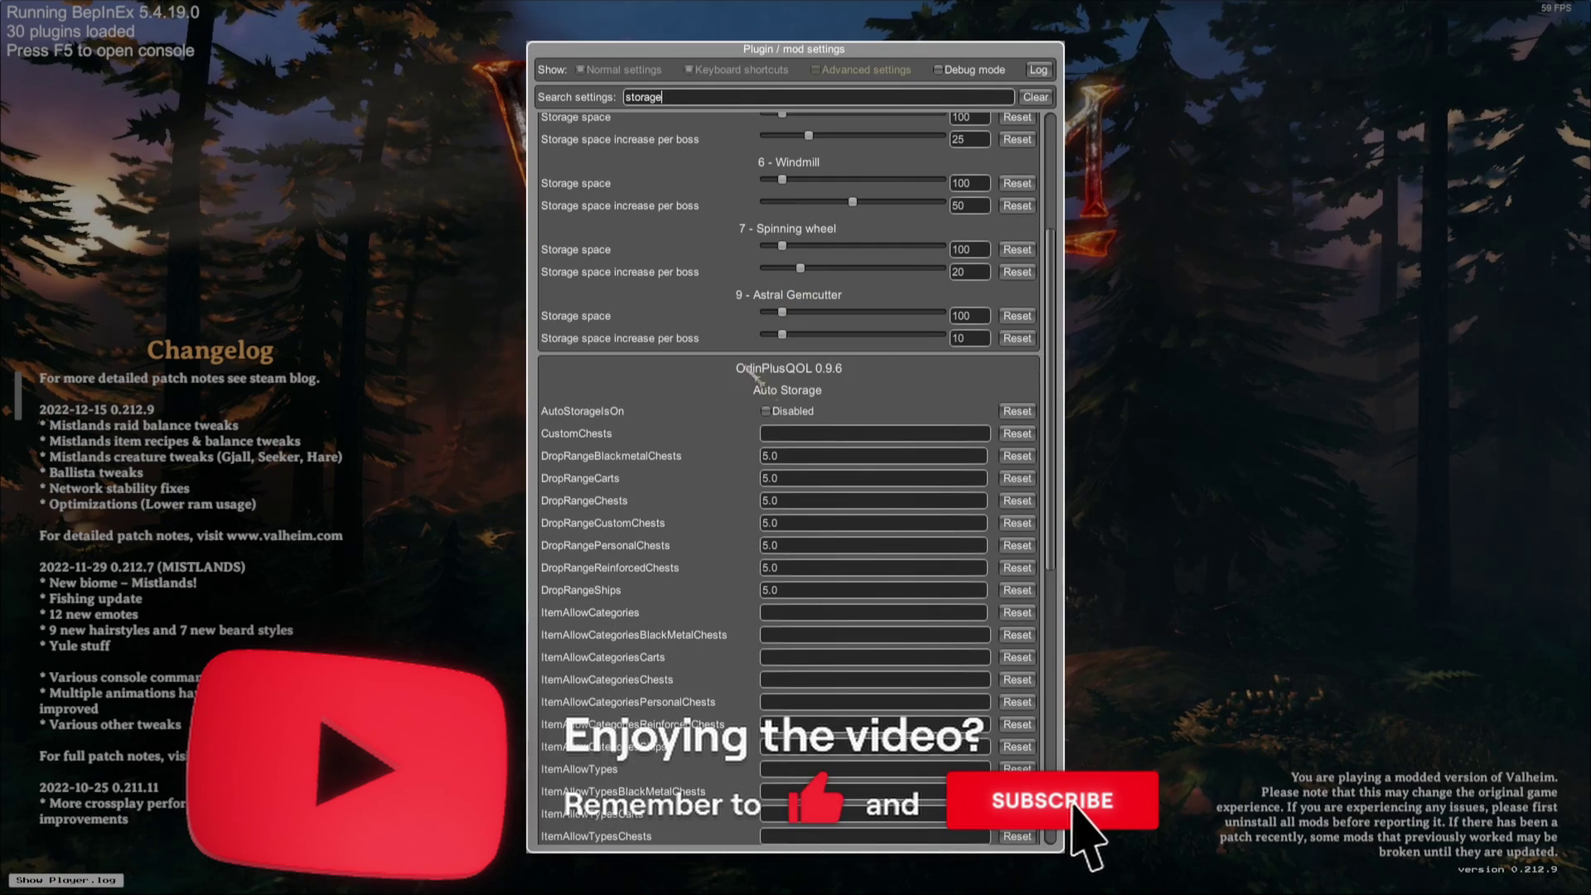
scroll(750, 371, "up", 5)
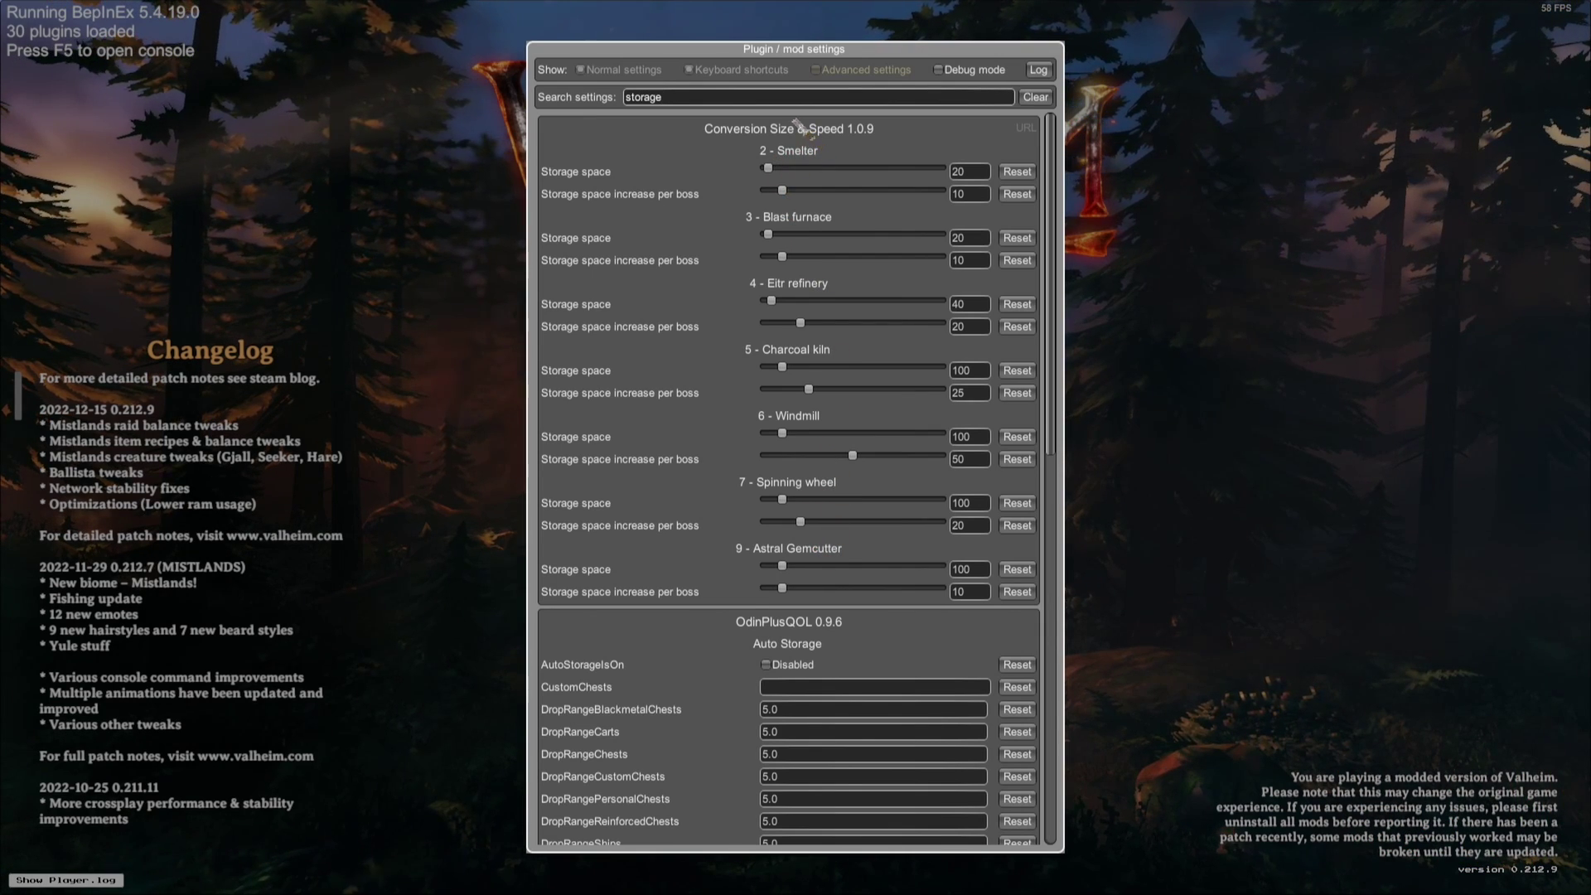
Replace the storage search with 'rows', then try 'colum' instead.
key("BackSpace")
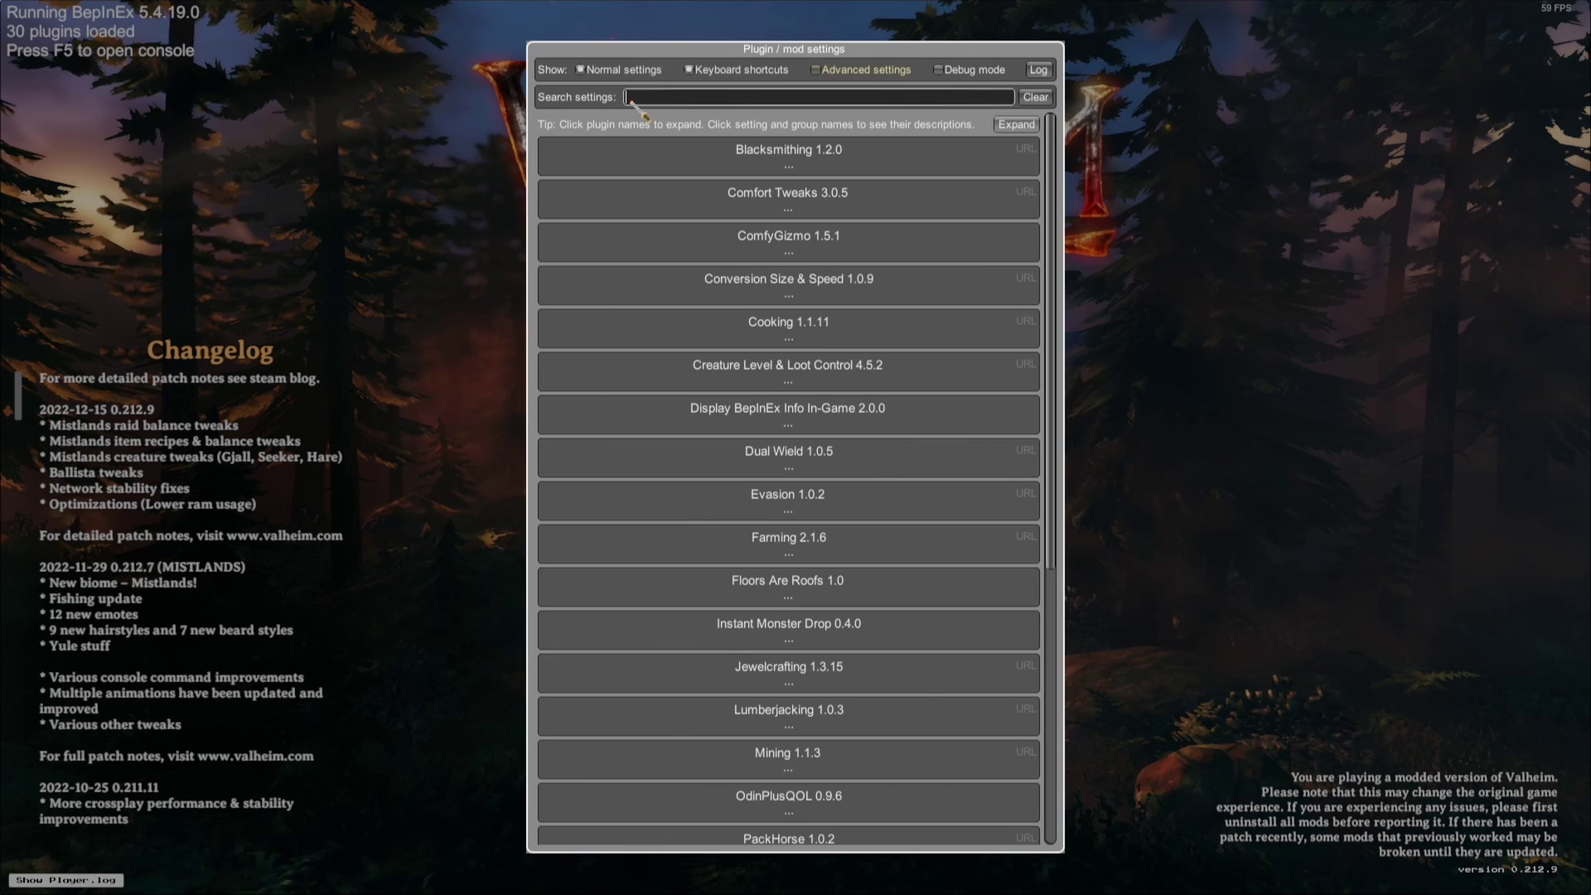
type("rows")
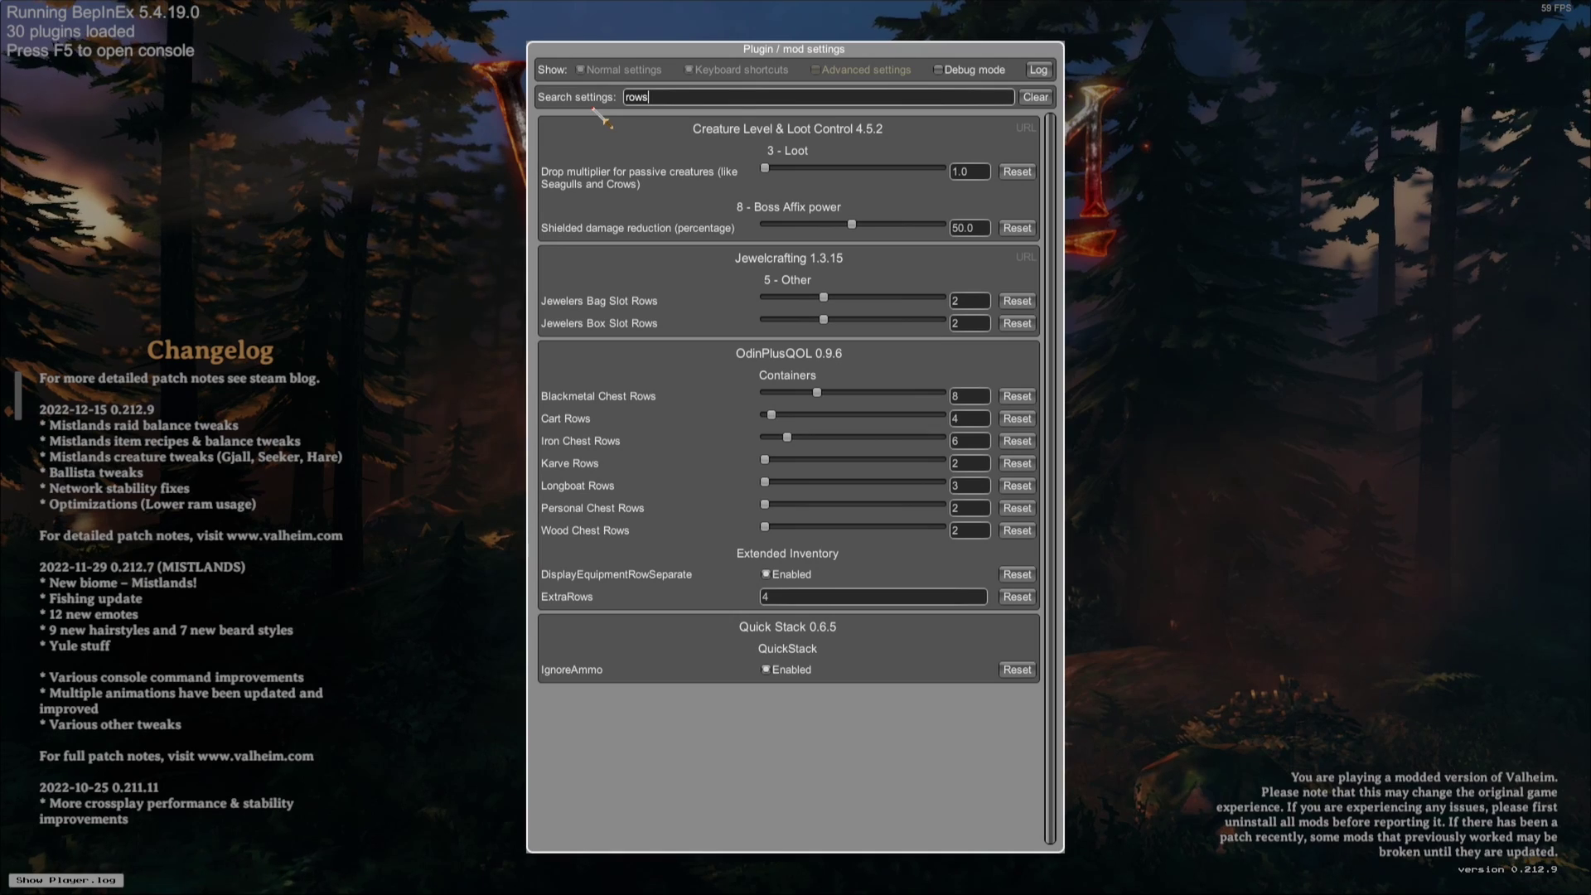
key("BackSpace")
key("BackSpace")
key("BackSpace")
key("BackSpace")
type("colum")
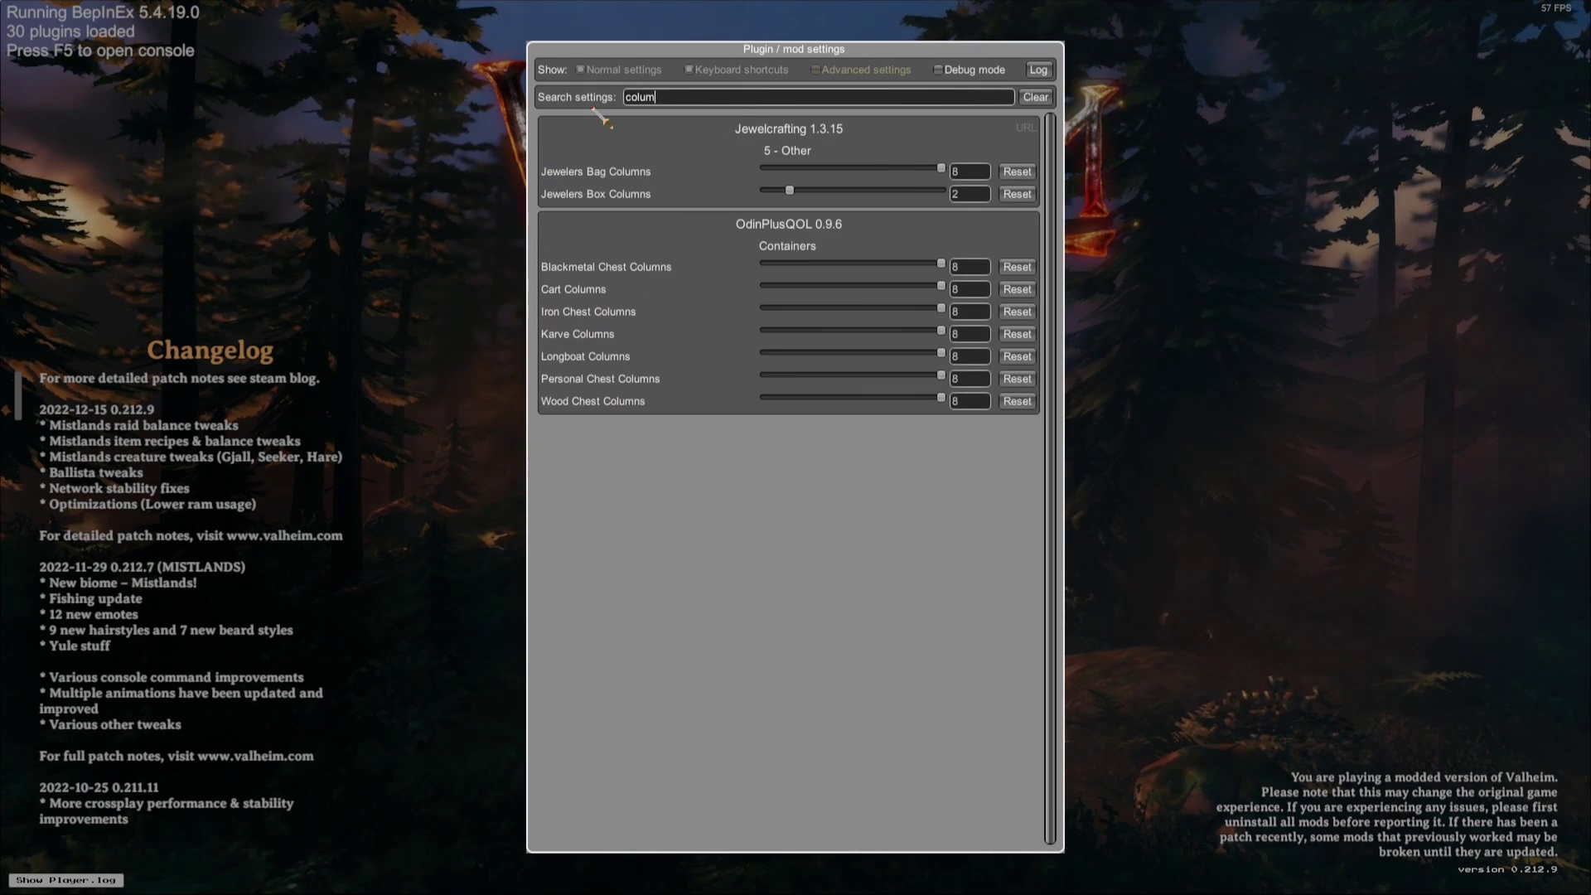
Search 'Containers' and scroll through the OdinPlusQOL chest size and CraftFromContainers options.
key("BackSpace")
key("BackSpace")
key("BackSpace")
key("BackSpace")
key("BackSpace")
type("Containe")
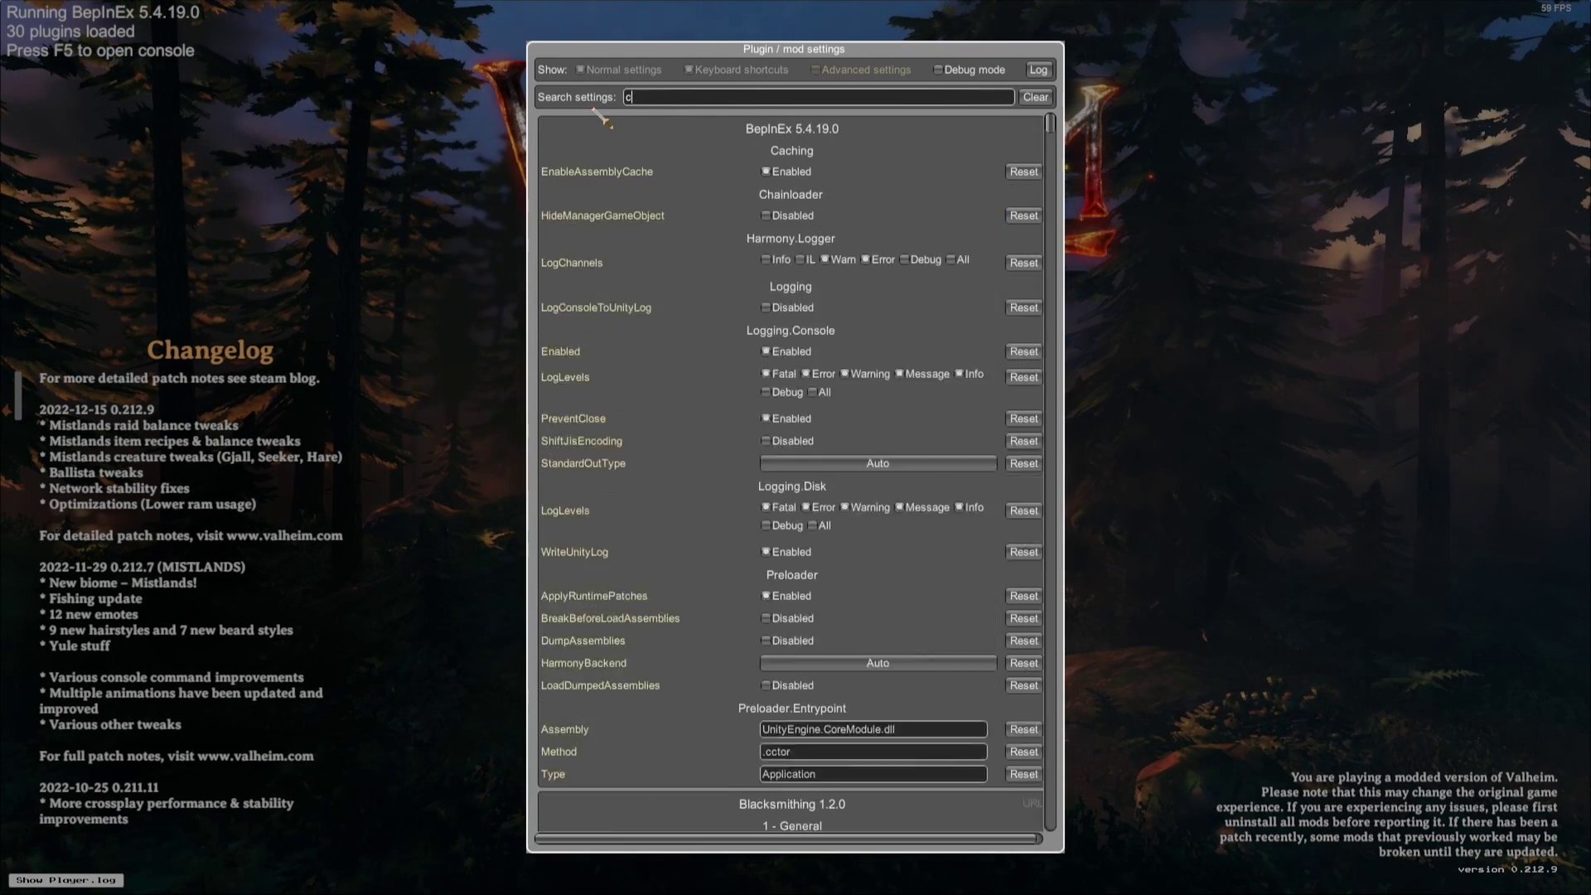
type("rs")
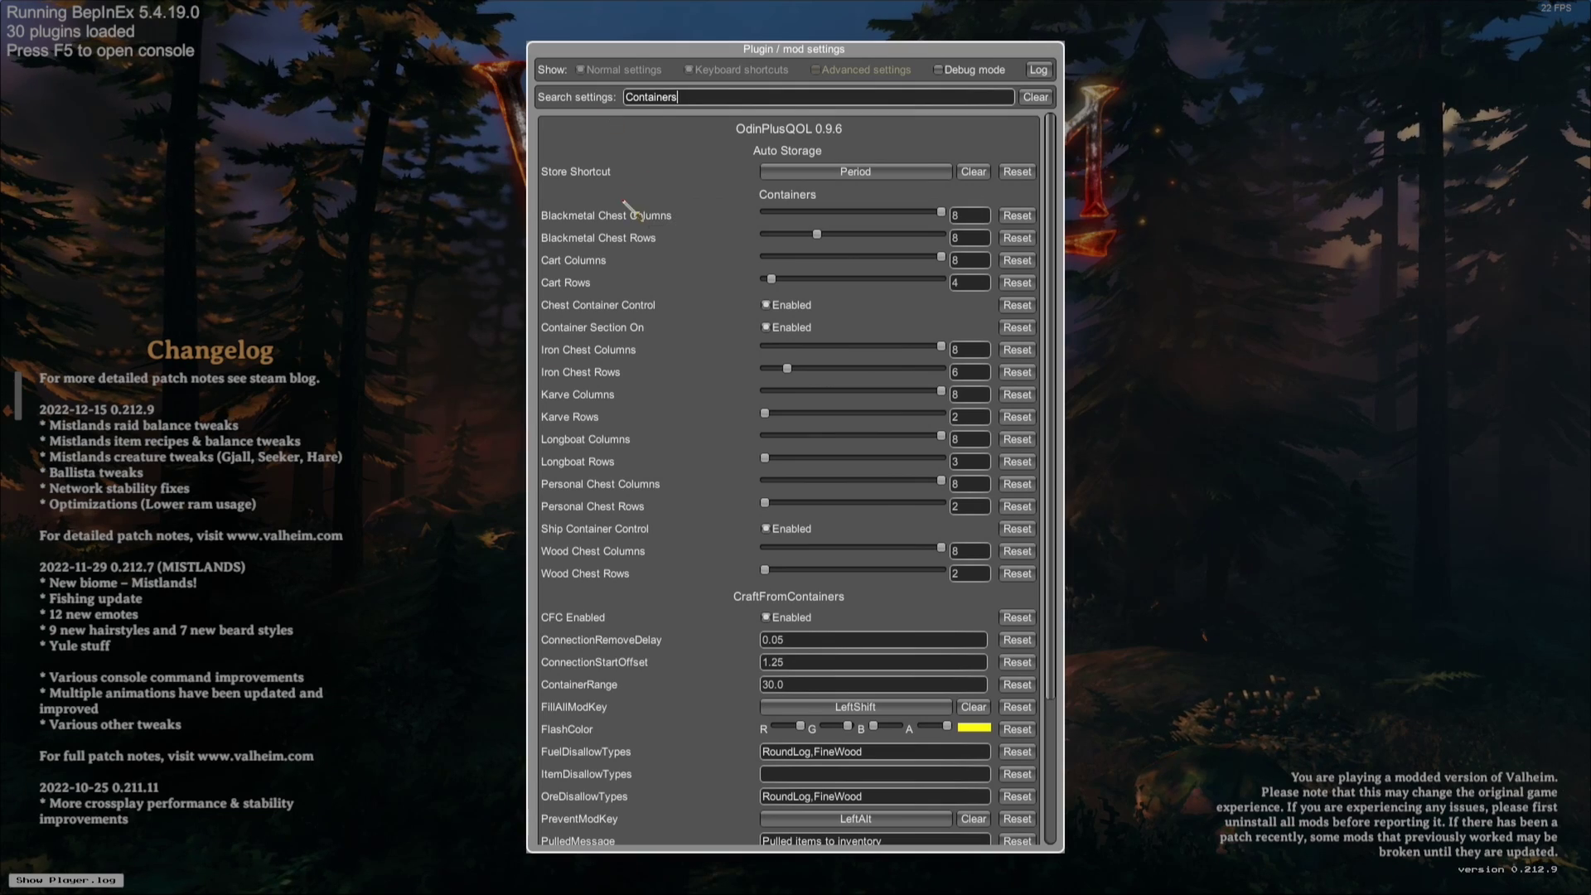
scroll(659, 398, "down", 3)
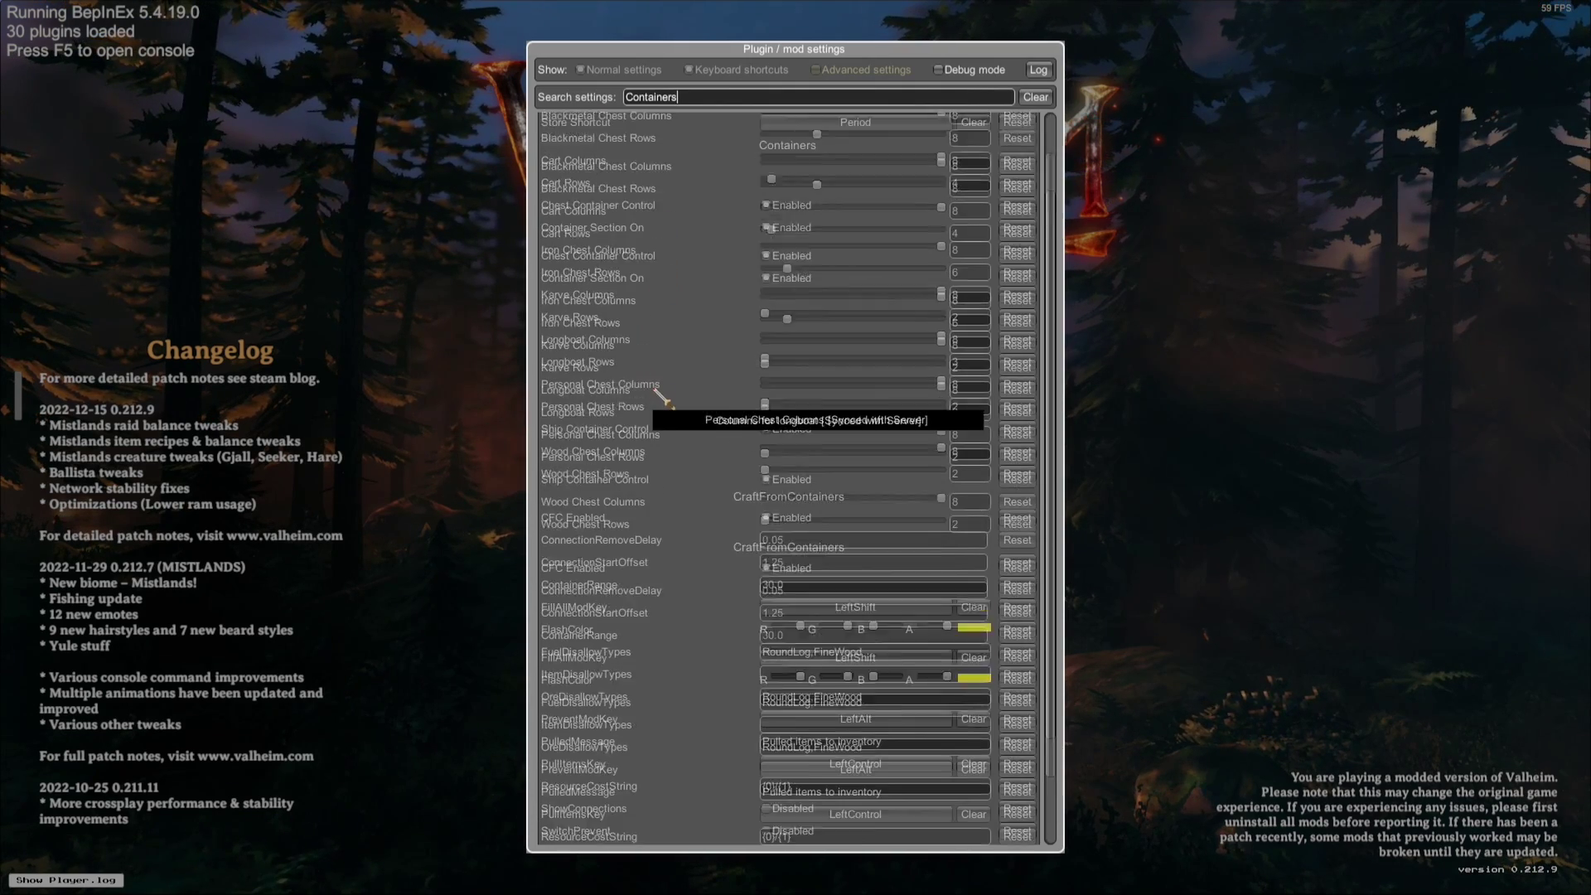
scroll(687, 332, "down", 5)
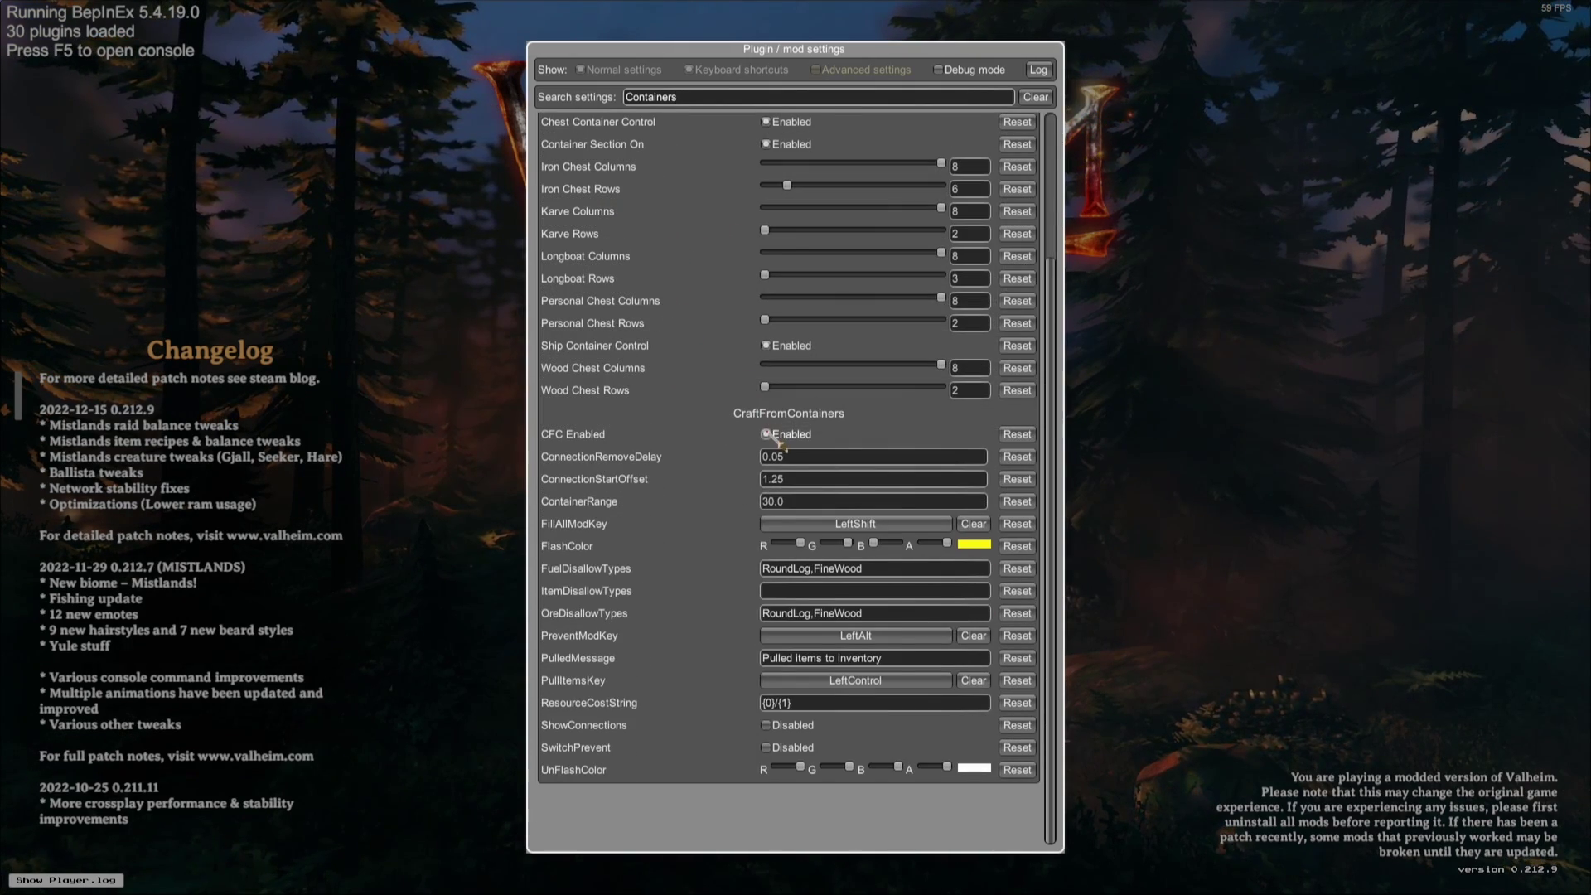